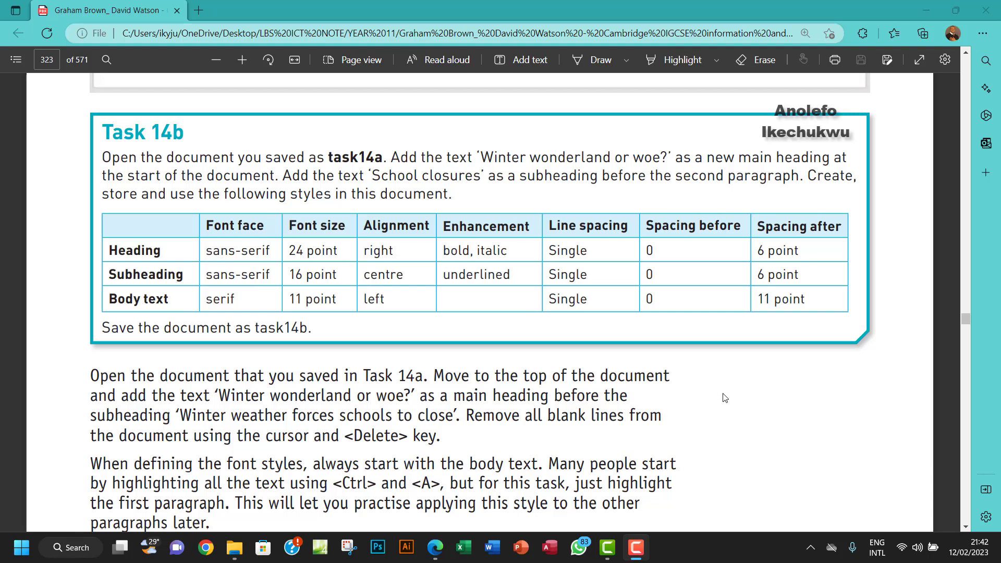
Select the new heading text 'Winter wonderland or woe?' in the Task 14b instructions PDF.
{"action": "left_click_drag", "start_coordinate": [326, 154], "coordinate": [383, 157]}
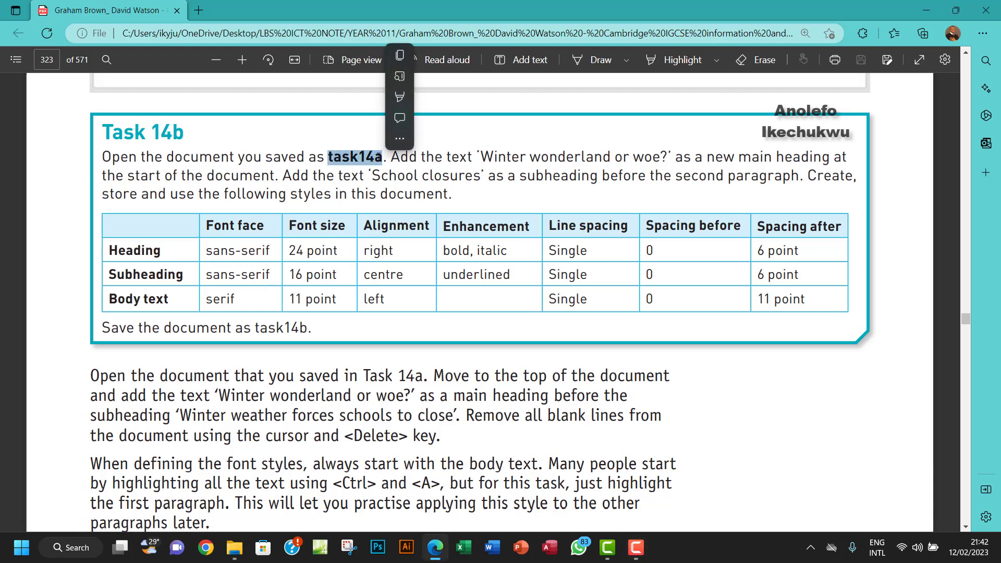
{"action": "left_click", "coordinate": [484, 155]}
{"action": "left_click_drag", "start_coordinate": [484, 156], "coordinate": [665, 156]}
{"action": "key", "text": "ctrl+c"}
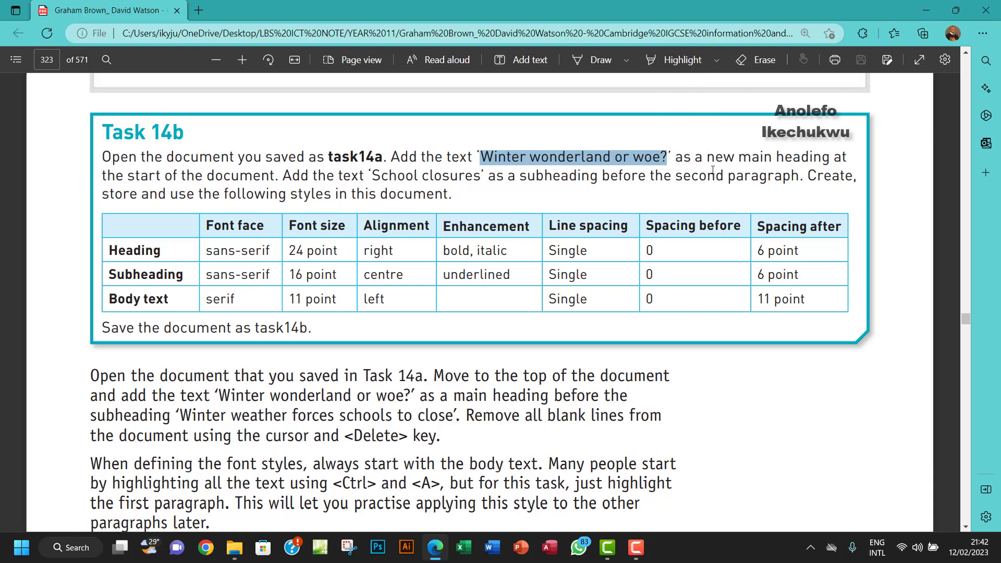
Open task14a.docx from the Chapter 14 tasks files folder.
{"action": "double_click", "coordinate": [212, 175]}
{"action": "left_click", "coordinate": [250, 183]}
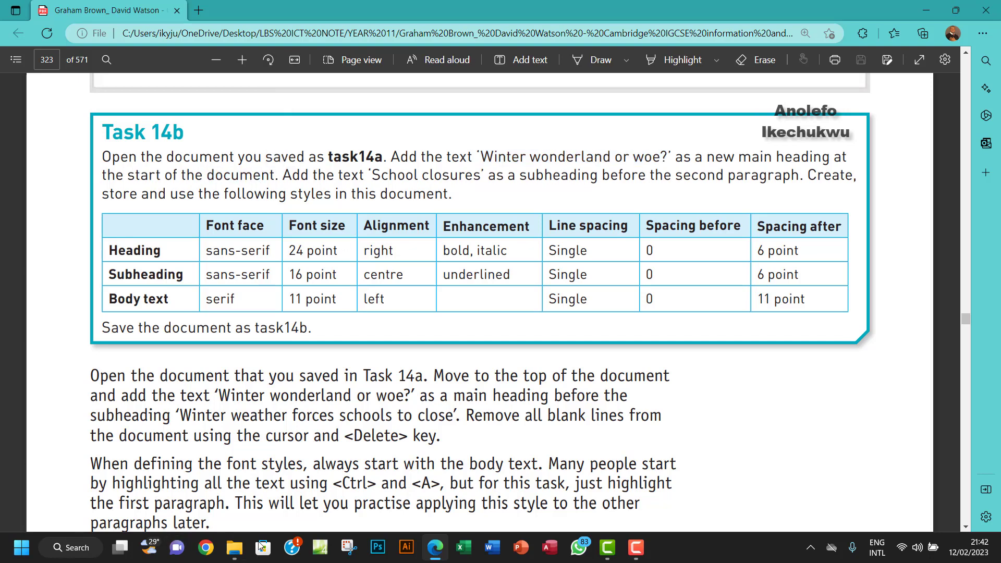
{"action": "left_click", "coordinate": [235, 547]}
{"action": "double_click", "coordinate": [227, 122]}
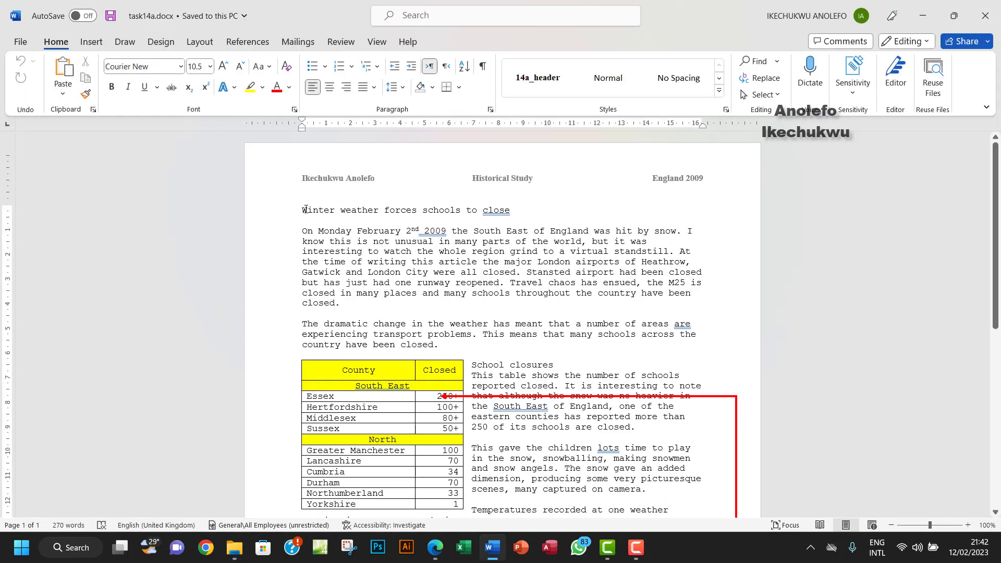
Paste 'Winter wonderland or woe?' as a new first line of the document.
{"action": "key", "text": "Return"}
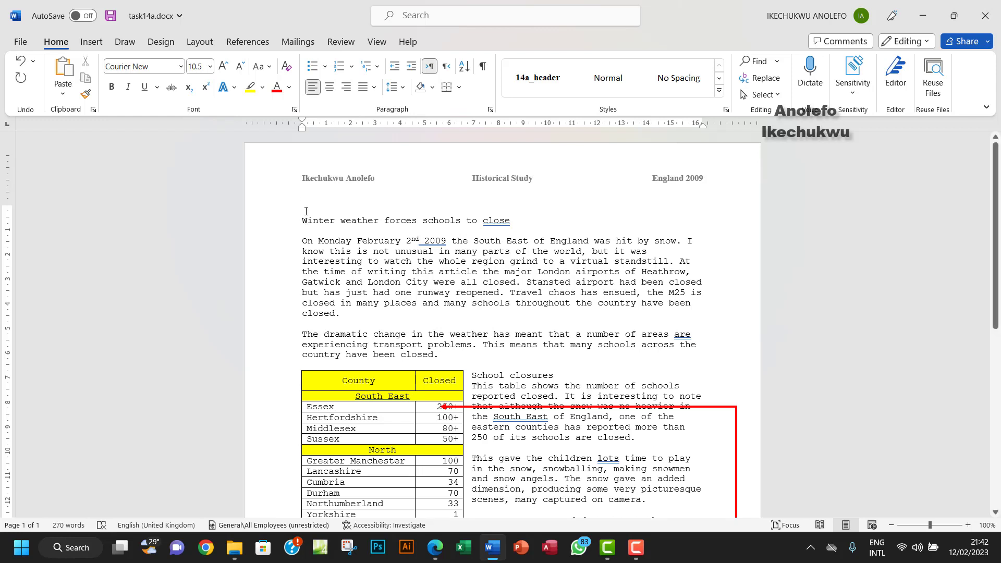
{"action": "right_click", "coordinate": [306, 208]}
{"action": "left_click", "coordinate": [386, 296]}
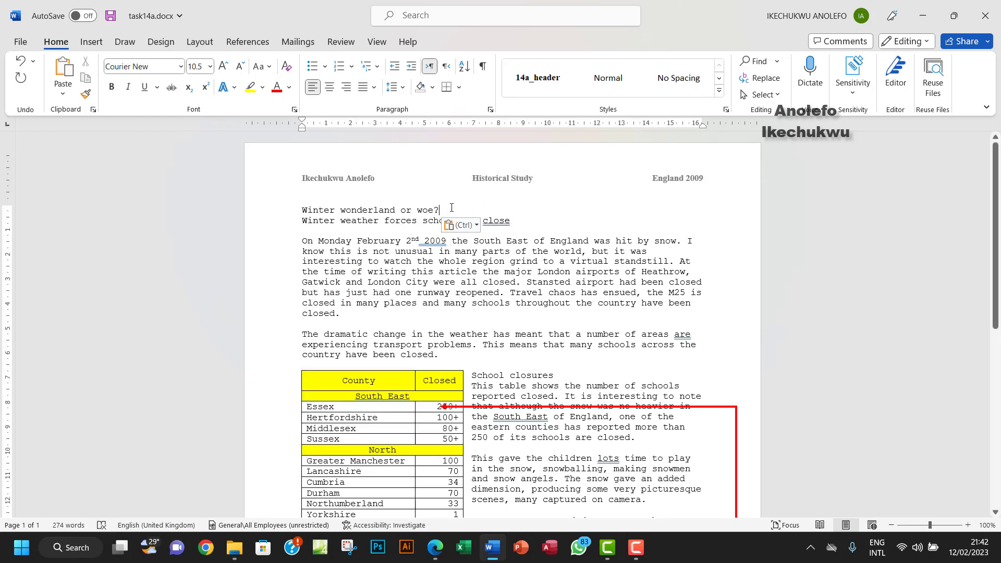
Move 'School closures' from beside the table to the blank line above the second paragraph.
{"action": "left_click", "coordinate": [436, 548]}
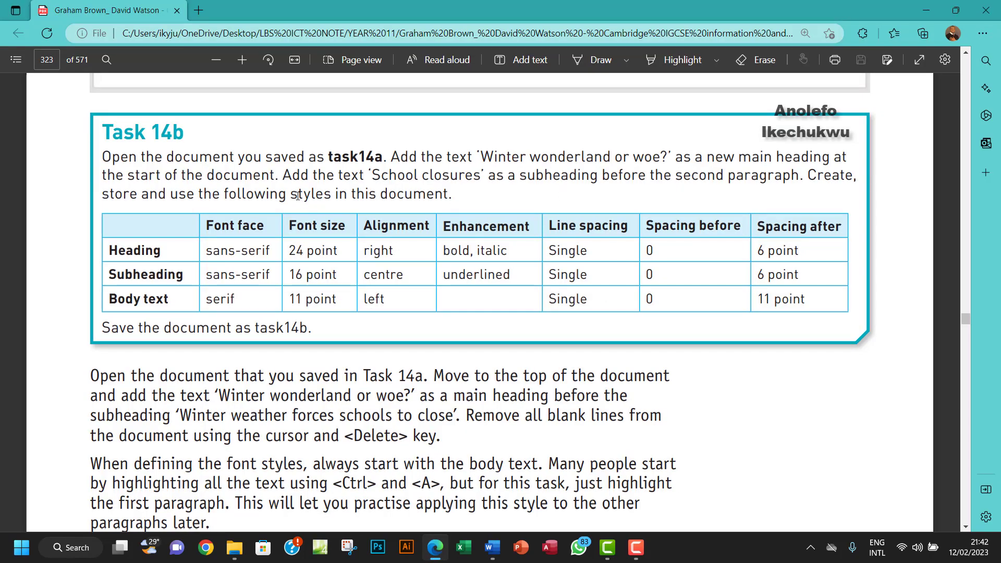
{"action": "left_click_drag", "start_coordinate": [290, 177], "coordinate": [343, 177]}
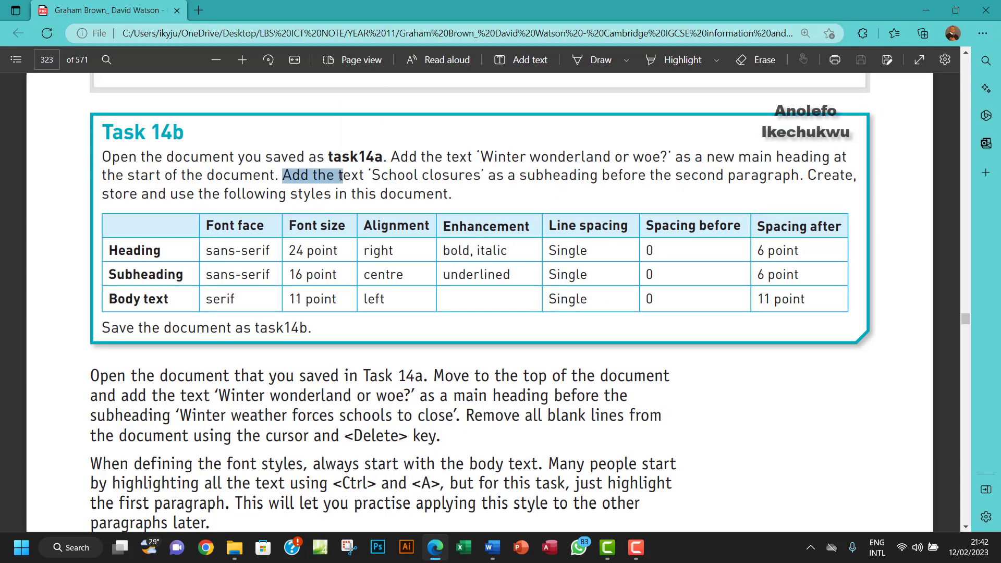
{"action": "left_click", "coordinate": [385, 177]}
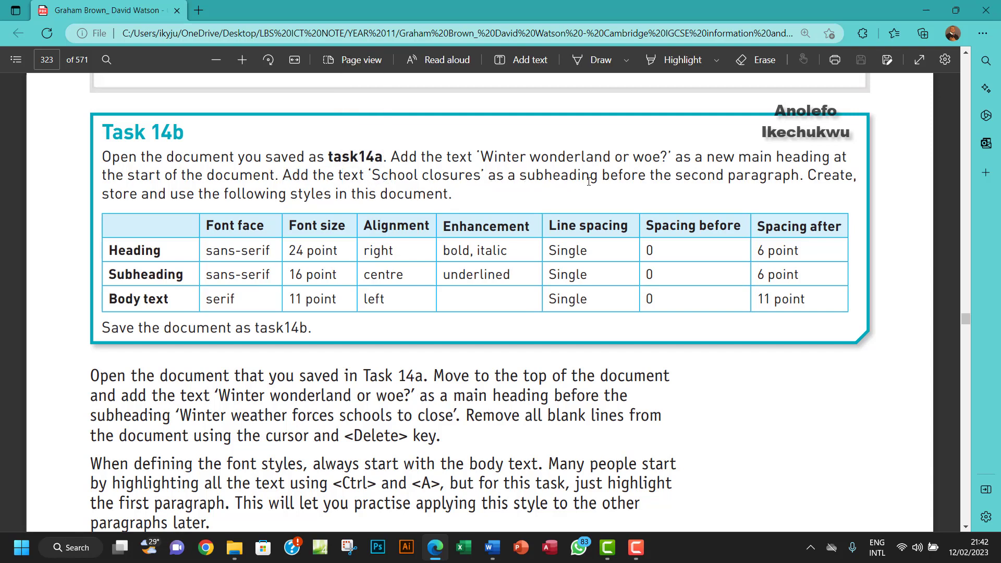
{"action": "double_click", "coordinate": [729, 179]}
{"action": "left_click", "coordinate": [492, 547]}
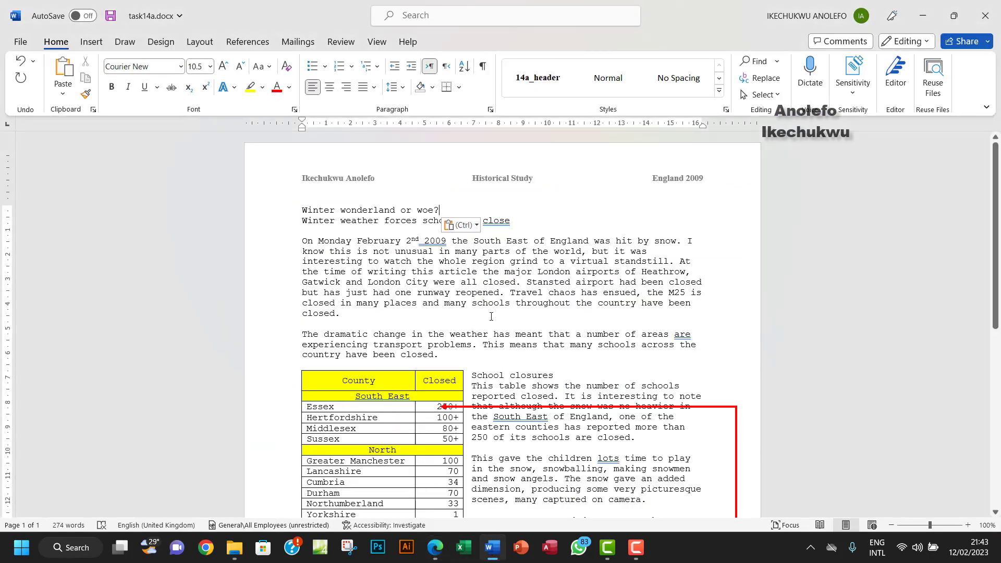
{"action": "left_click_drag", "start_coordinate": [555, 375], "coordinate": [475, 375]}
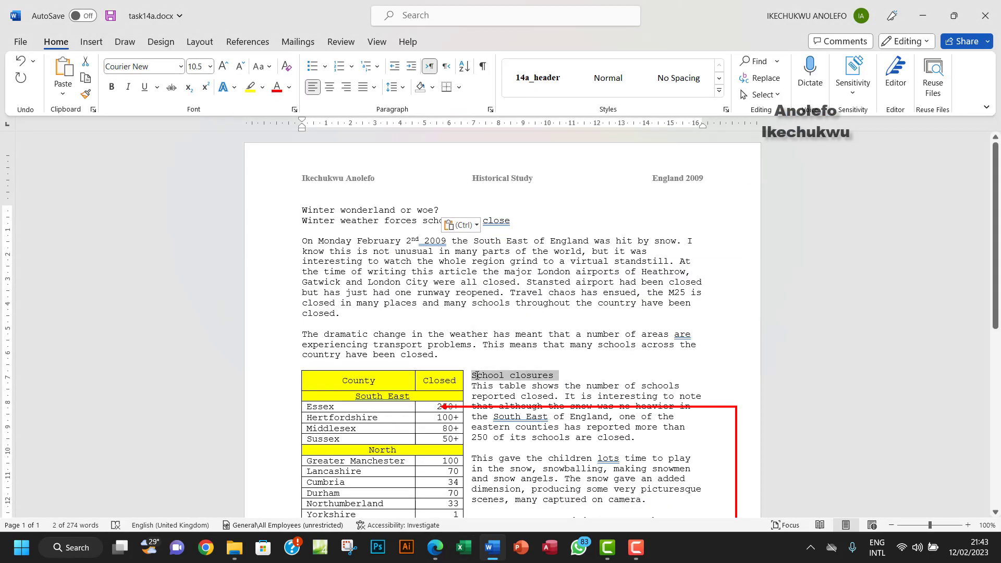
{"action": "key", "text": "ctrl+x"}
{"action": "left_click", "coordinate": [307, 328]}
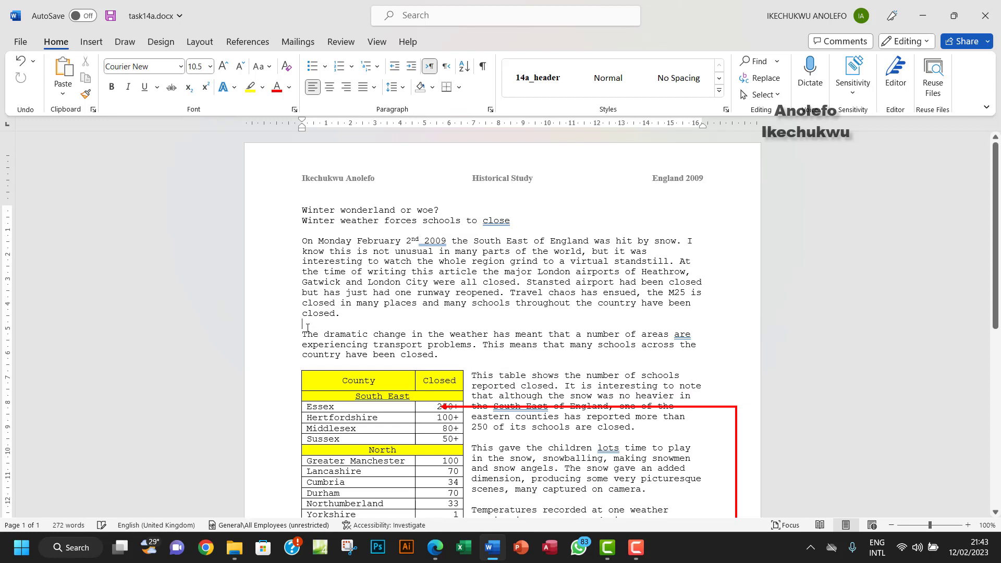
{"action": "right_click", "coordinate": [307, 328]}
{"action": "left_click", "coordinate": [397, 160]}
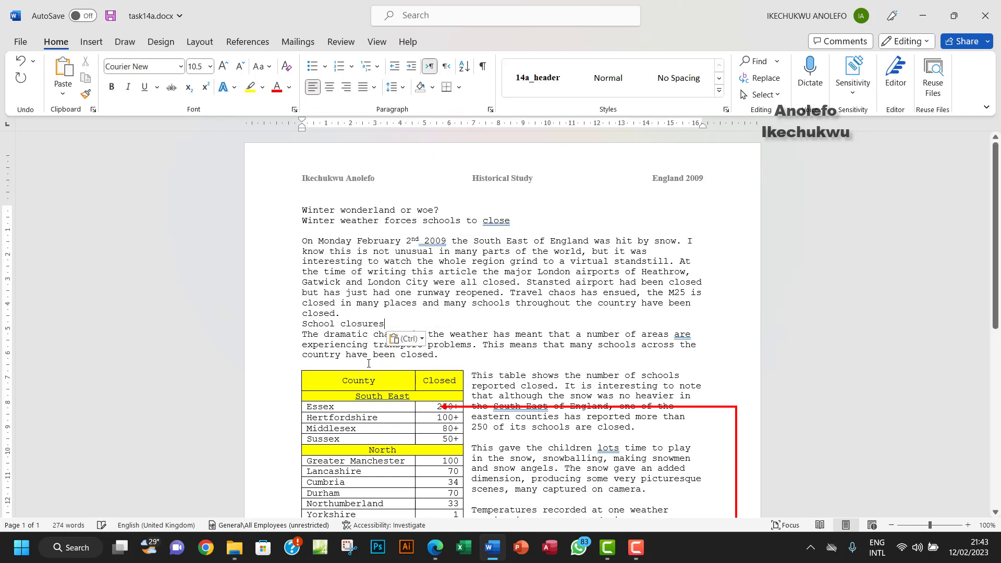
Add a blank line after the first paragraph.
{"action": "left_click", "coordinate": [343, 315]}
{"action": "key", "text": "Return"}
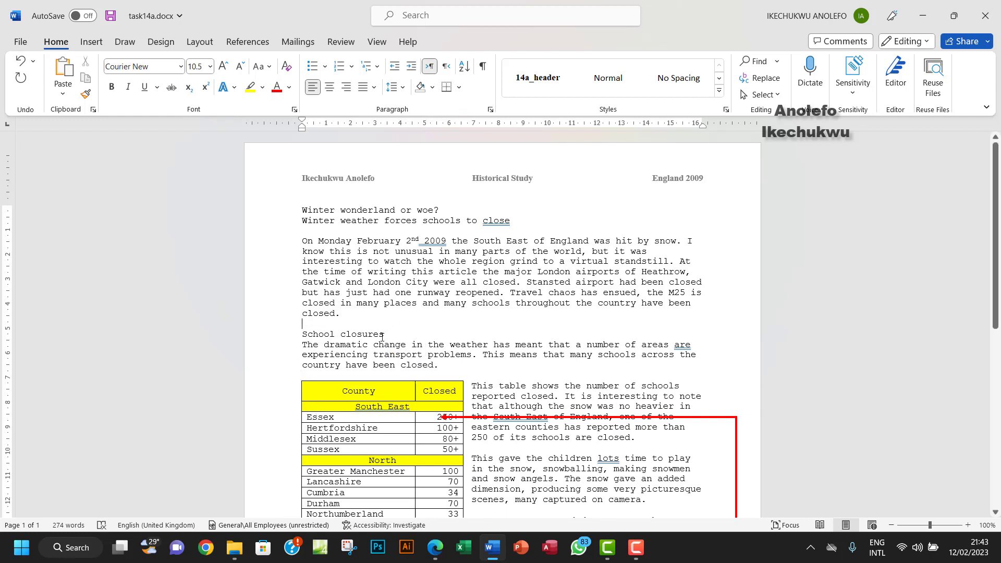
{"action": "left_click_drag", "start_coordinate": [388, 334], "coordinate": [310, 338]}
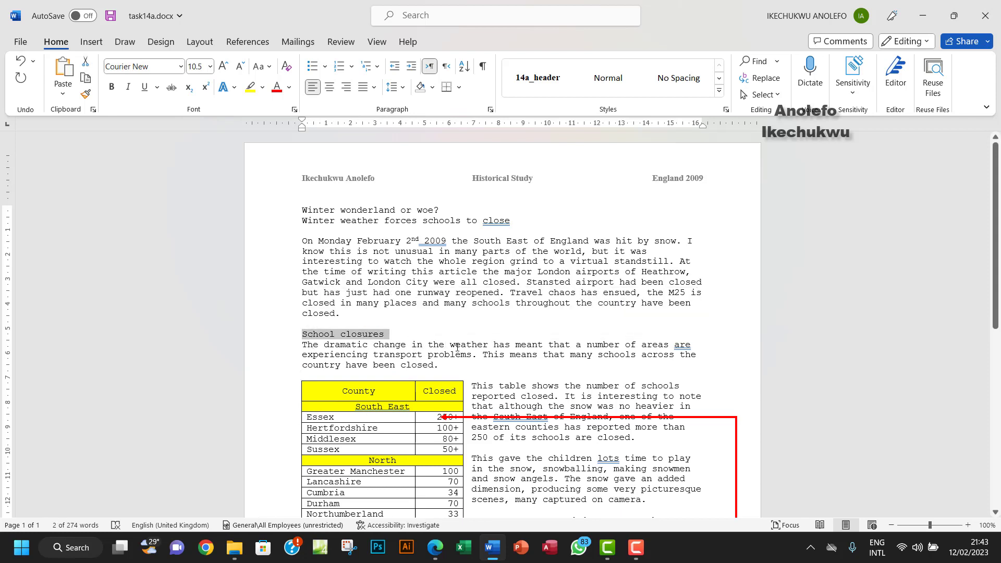
{"action": "left_click", "coordinate": [435, 547]}
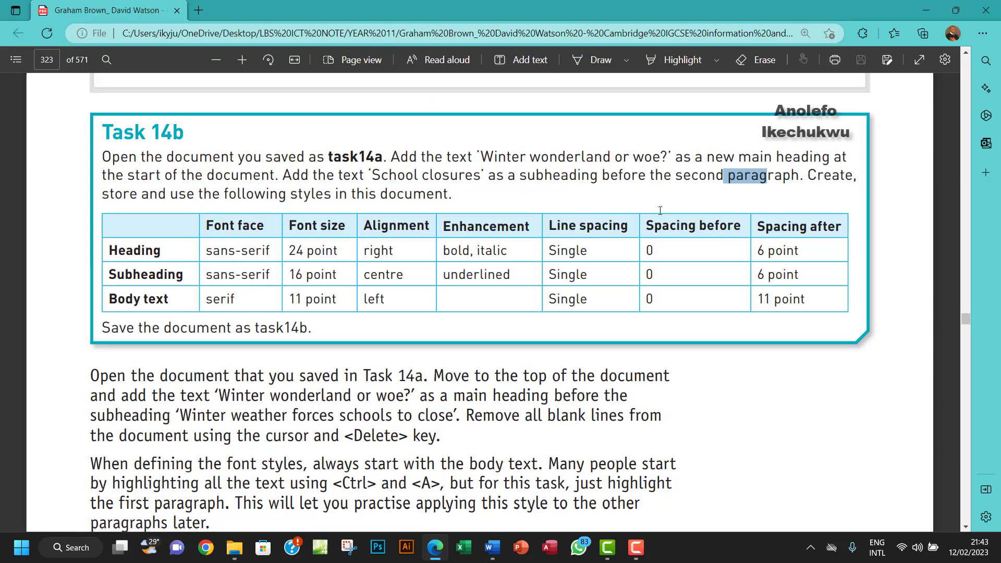
Review the Heading row of the styles table, then select the 'Winter wonderland or woe?' heading.
{"action": "left_click_drag", "start_coordinate": [807, 179], "coordinate": [844, 177]}
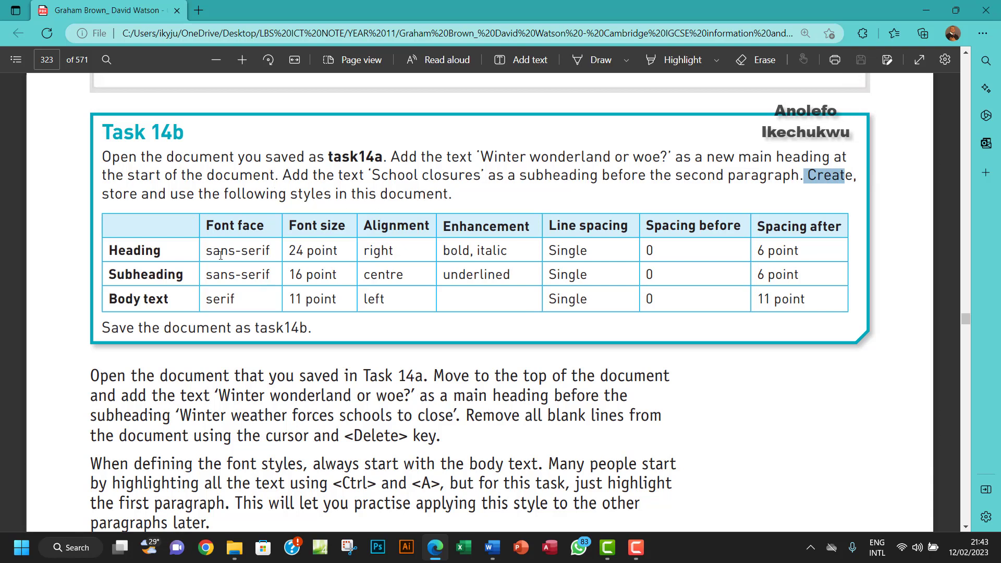
{"action": "left_click_drag", "start_coordinate": [125, 255], "coordinate": [828, 225]}
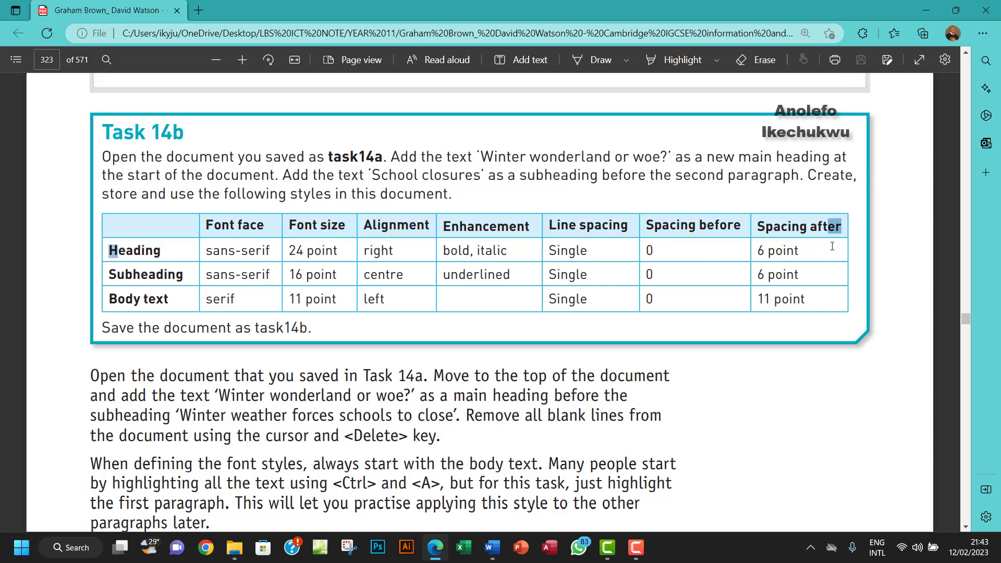
{"action": "left_click", "coordinate": [131, 253]}
{"action": "left_click", "coordinate": [492, 548]}
{"action": "left_click_drag", "start_coordinate": [439, 210], "coordinate": [302, 210]}
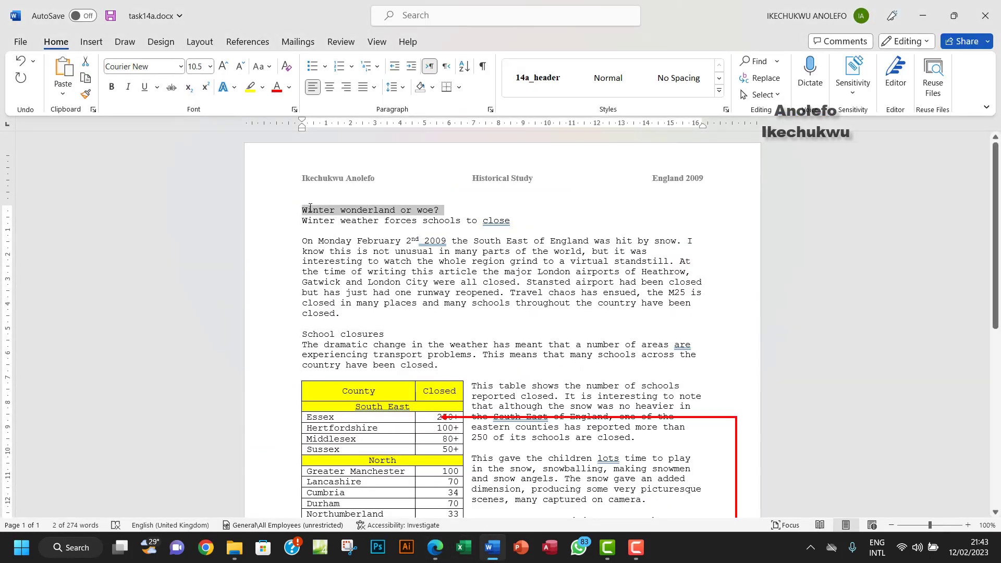
Set the heading font to Arial at 24 point.
{"action": "left_click", "coordinate": [435, 547]}
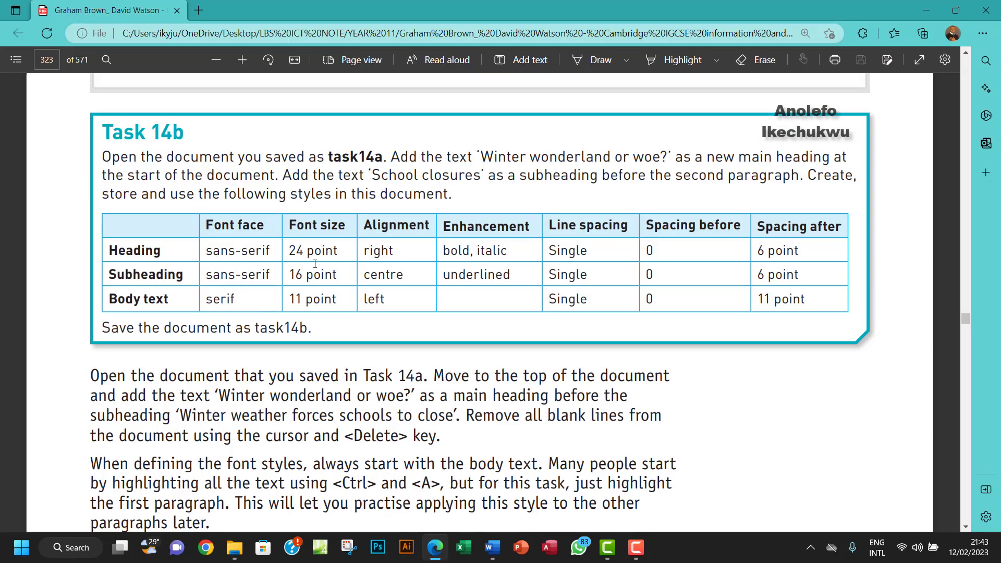
{"action": "left_click", "coordinate": [492, 547]}
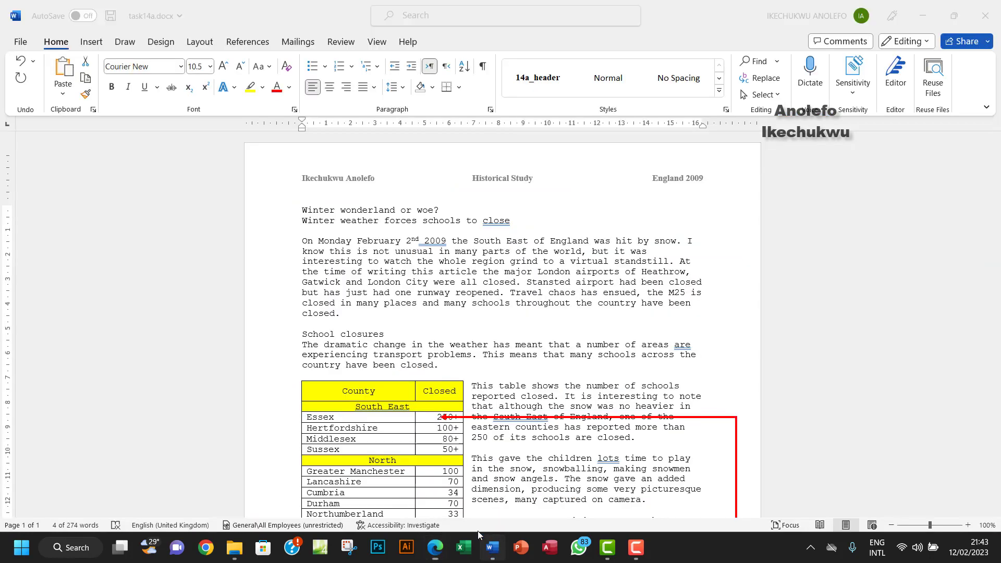
{"action": "left_click", "coordinate": [180, 67]}
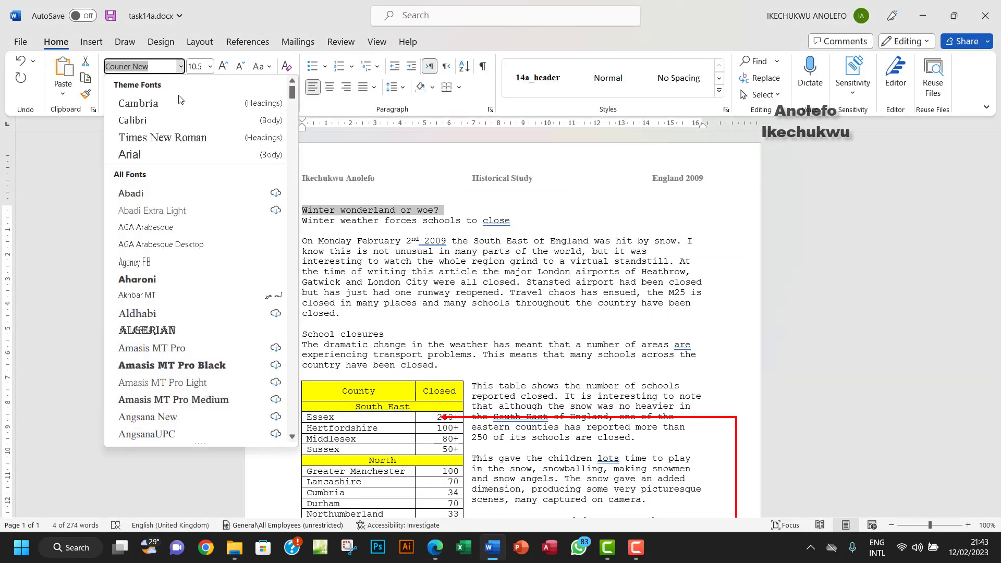
{"action": "left_click", "coordinate": [132, 154]}
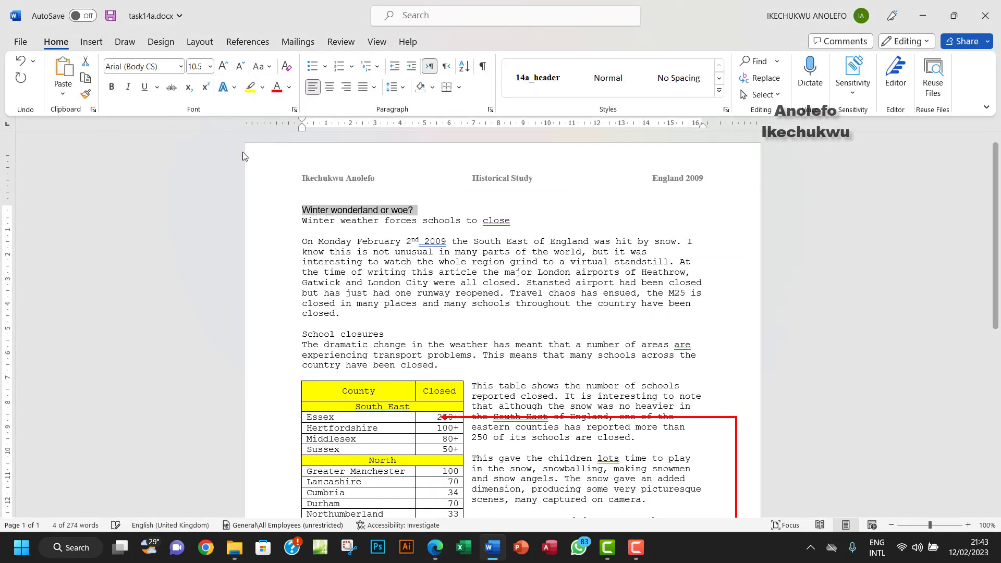
{"action": "left_click", "coordinate": [210, 66]}
{"action": "left_click", "coordinate": [205, 239]}
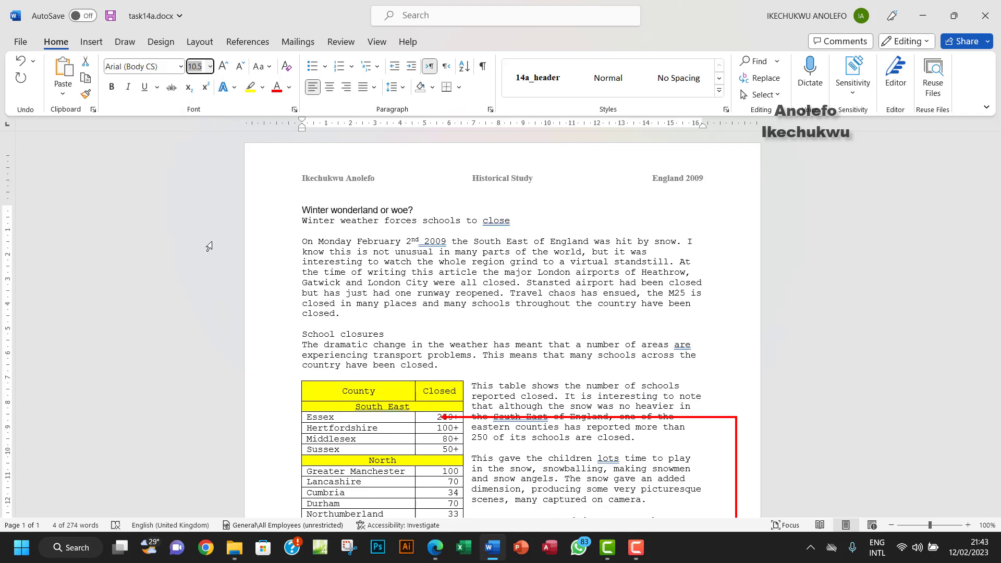
Make the heading right-aligned, bold and italic.
{"action": "left_click", "coordinate": [434, 547]}
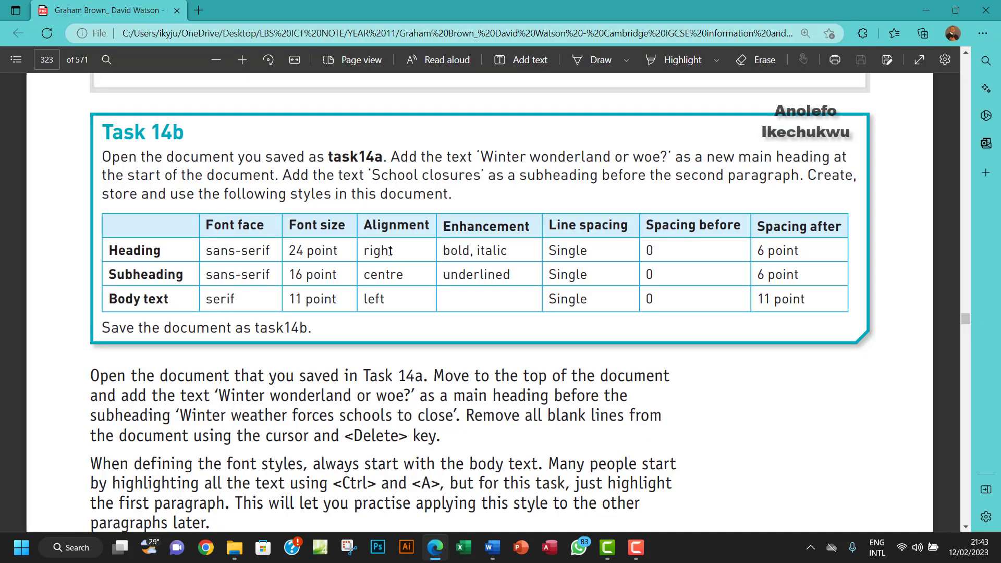
{"action": "left_click", "coordinate": [492, 547]}
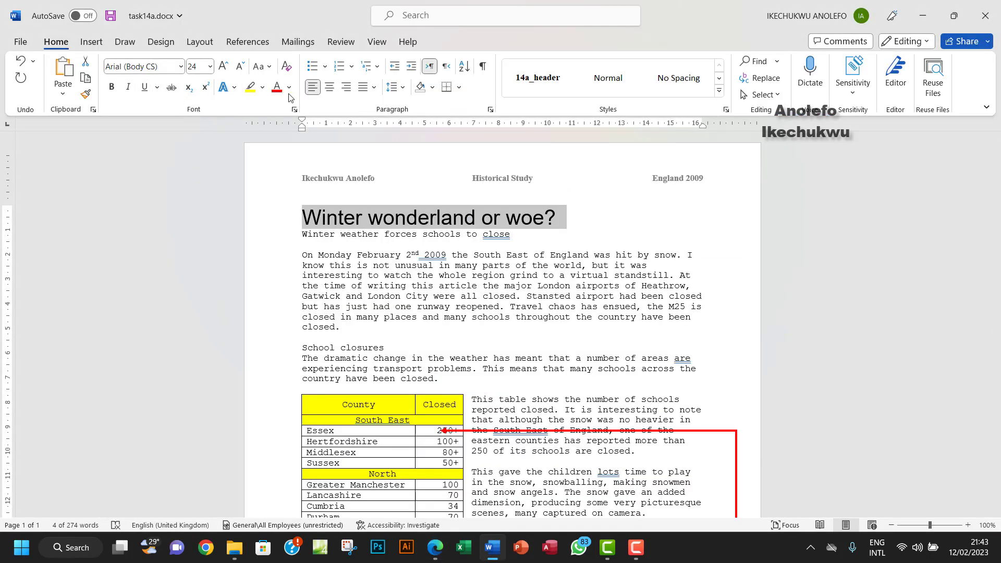
{"action": "left_click", "coordinate": [346, 87]}
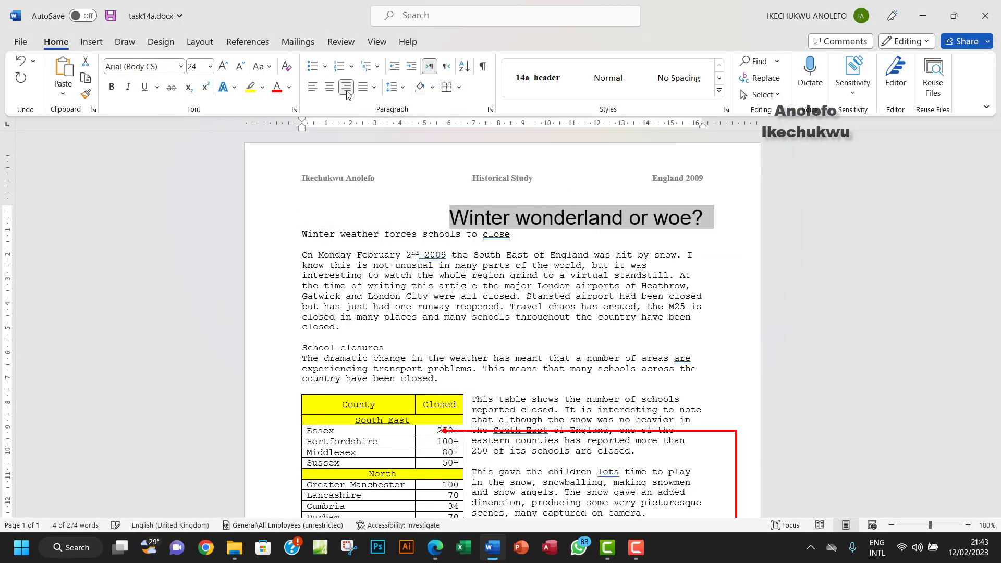
{"action": "left_click", "coordinate": [111, 87]}
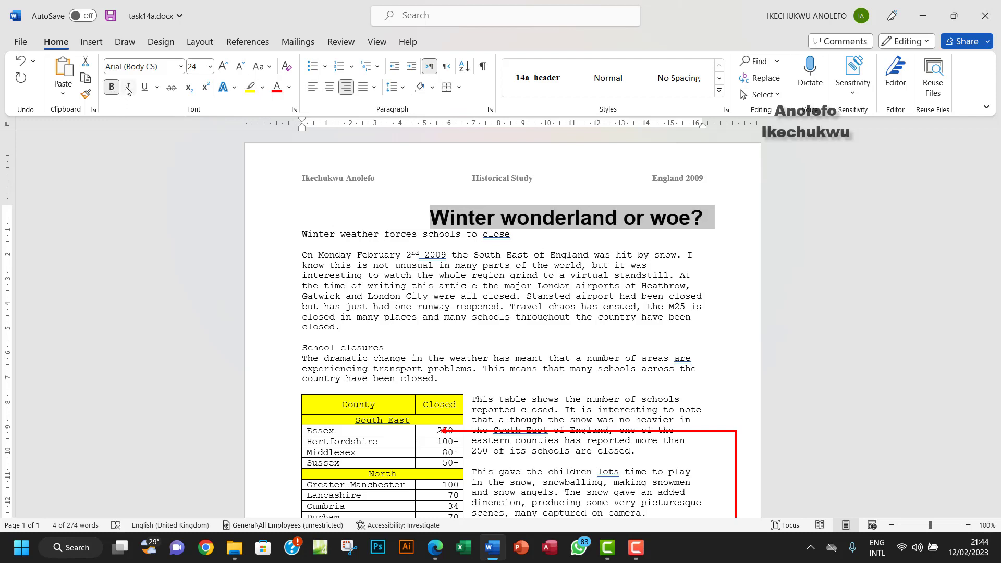
{"action": "left_click", "coordinate": [129, 89]}
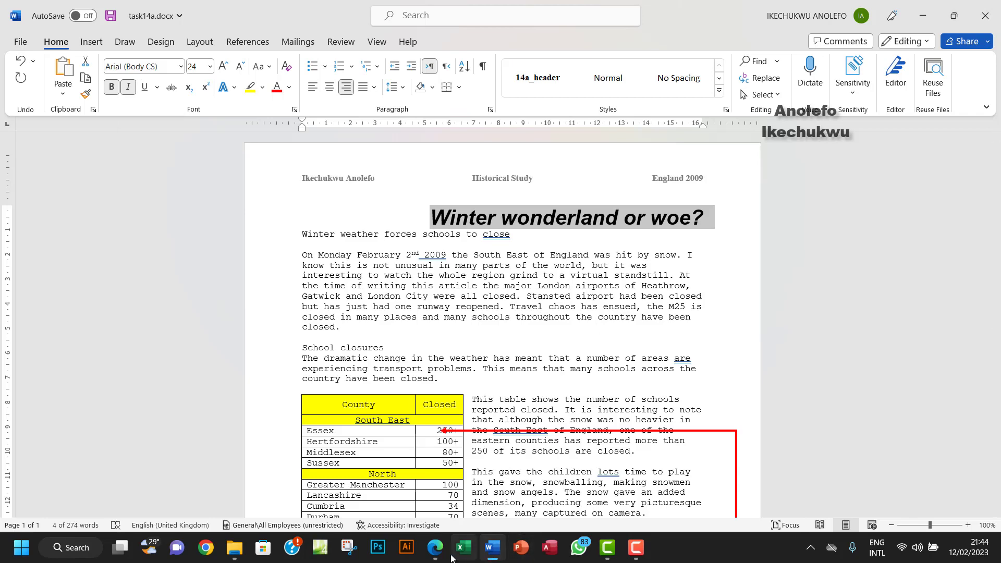
{"action": "left_click", "coordinate": [436, 548]}
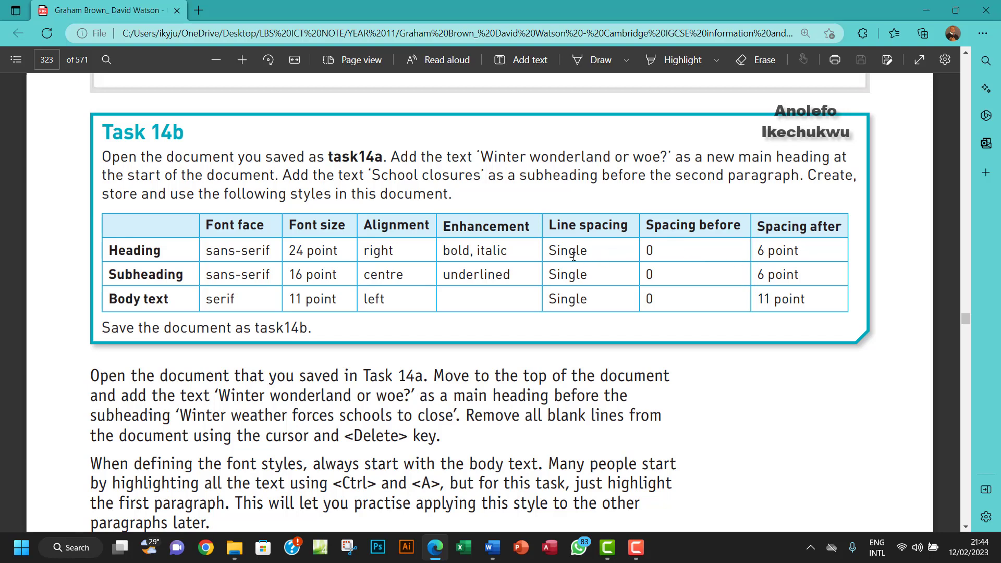
{"action": "left_click", "coordinate": [490, 547]}
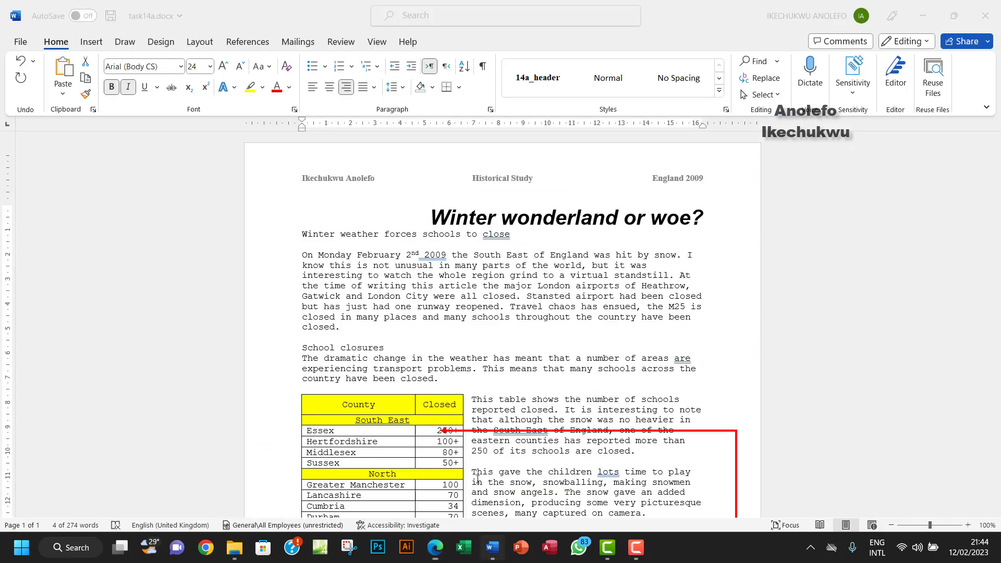
Give the heading 6 pt spacing after in the Paragraph dialog.
{"action": "left_click", "coordinate": [490, 111]}
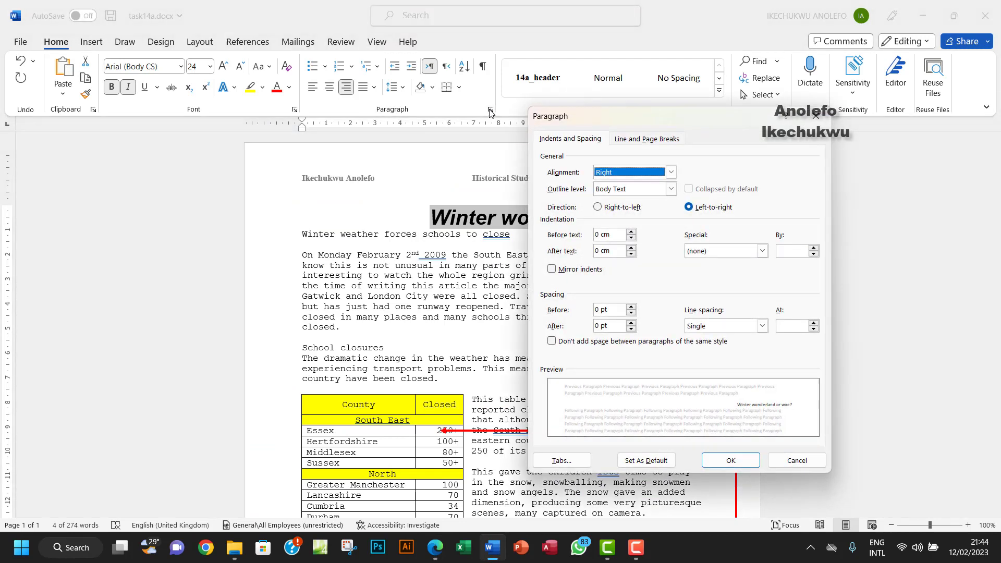
{"action": "left_click", "coordinate": [631, 323]}
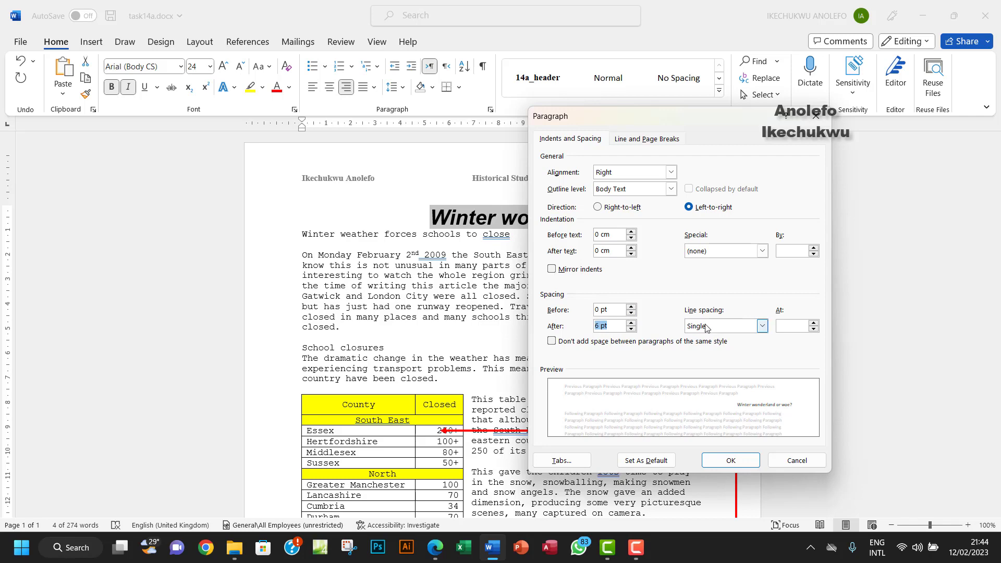
{"action": "left_click", "coordinate": [730, 459]}
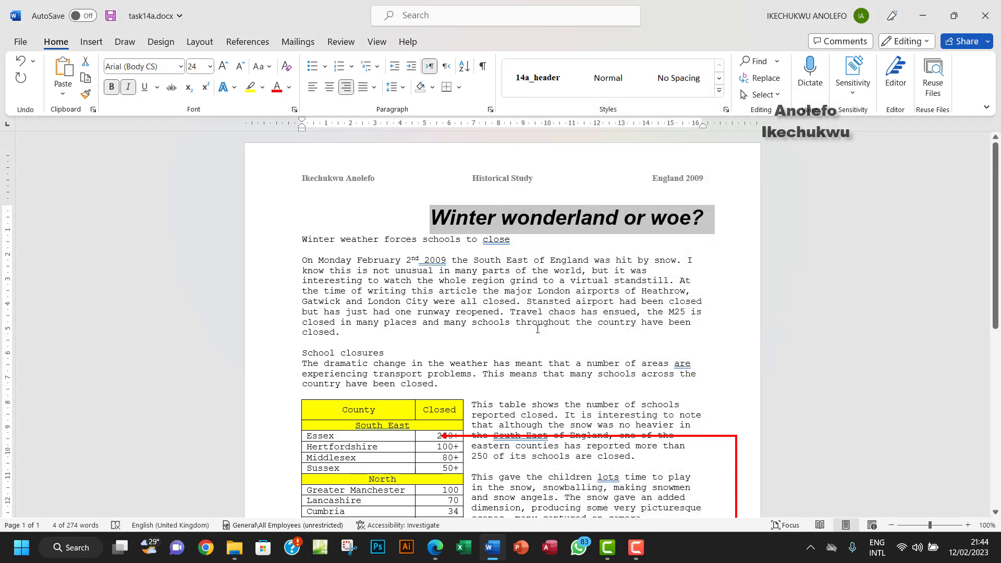
{"action": "left_click", "coordinate": [436, 547]}
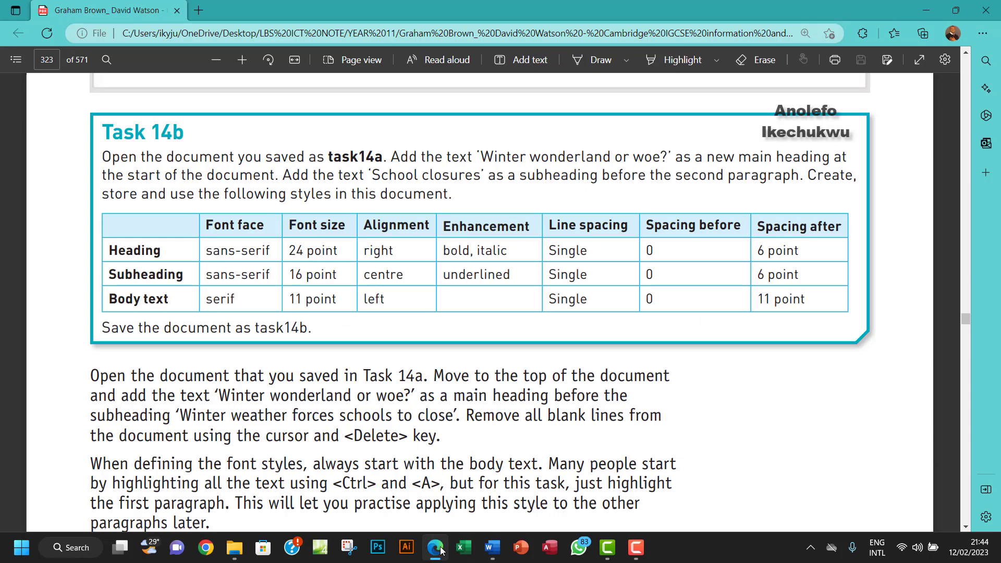
Save the heading's formatting as a new style named 14b_heading via Create a Style.
{"action": "left_click", "coordinate": [438, 548]}
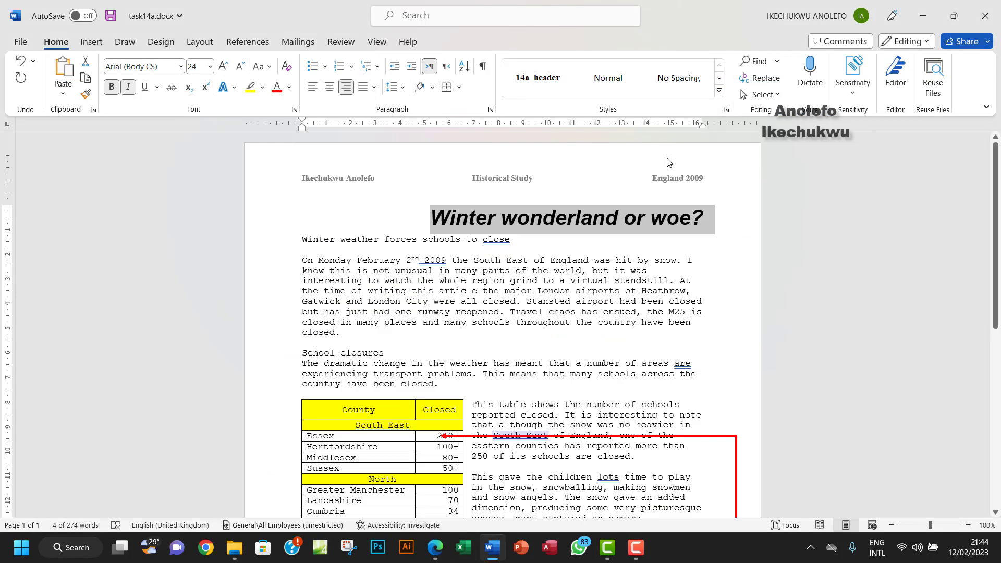
{"action": "left_click", "coordinate": [718, 91]}
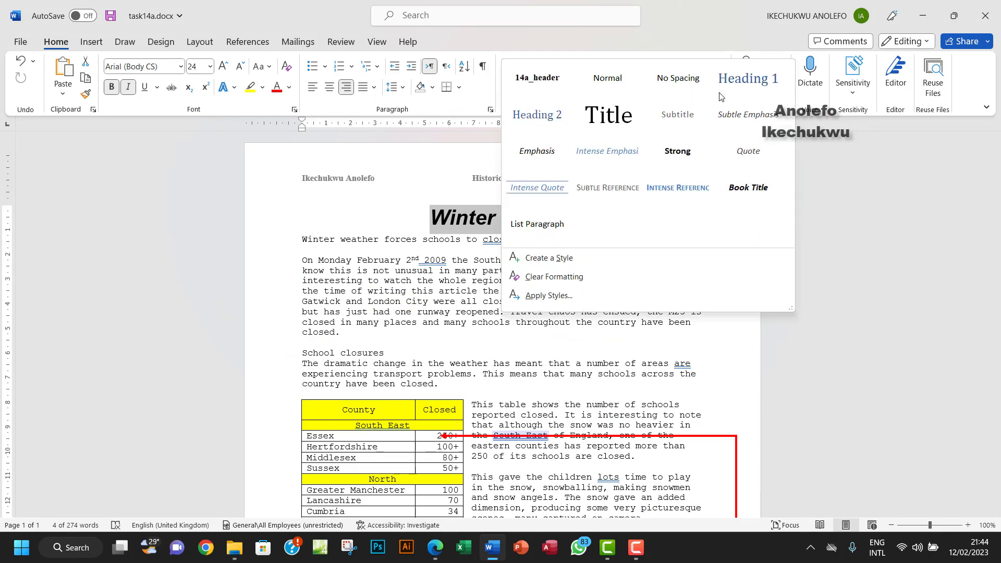
{"action": "left_click", "coordinate": [545, 258]}
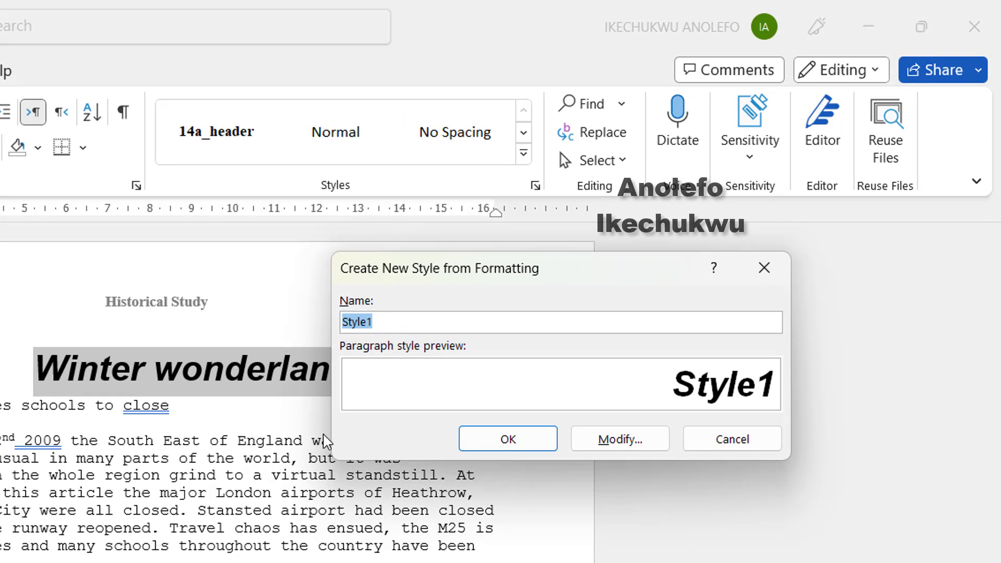
{"action": "type", "text": "14a"}
{"action": "key", "text": "BackSpace"}
{"action": "type", "text": "b_hea"}
{"action": "key", "text": "BackSpace"}
{"action": "type", "text": "a"}
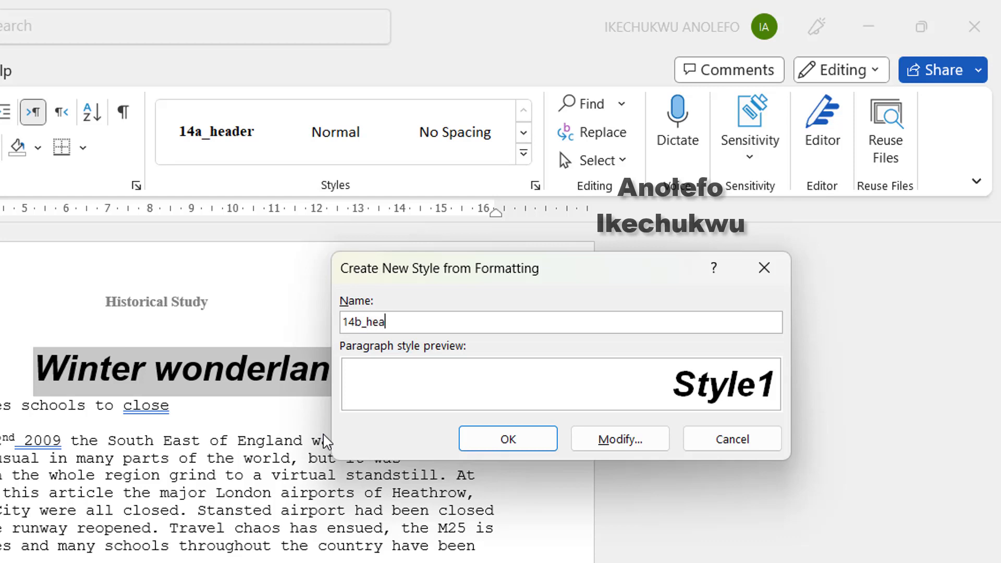
{"action": "type", "text": "ding"}
{"action": "left_click", "coordinate": [472, 440]}
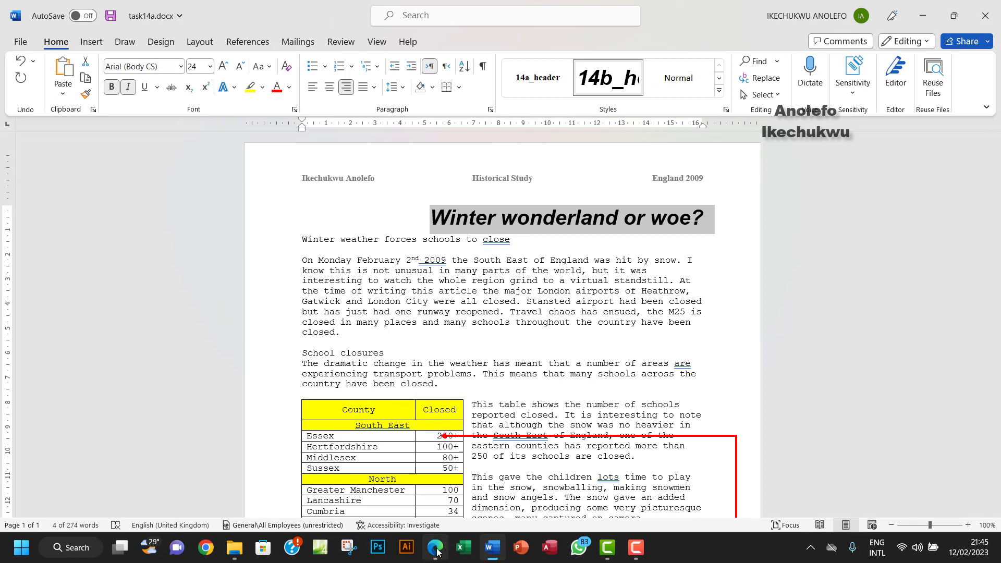
{"action": "left_click", "coordinate": [435, 547]}
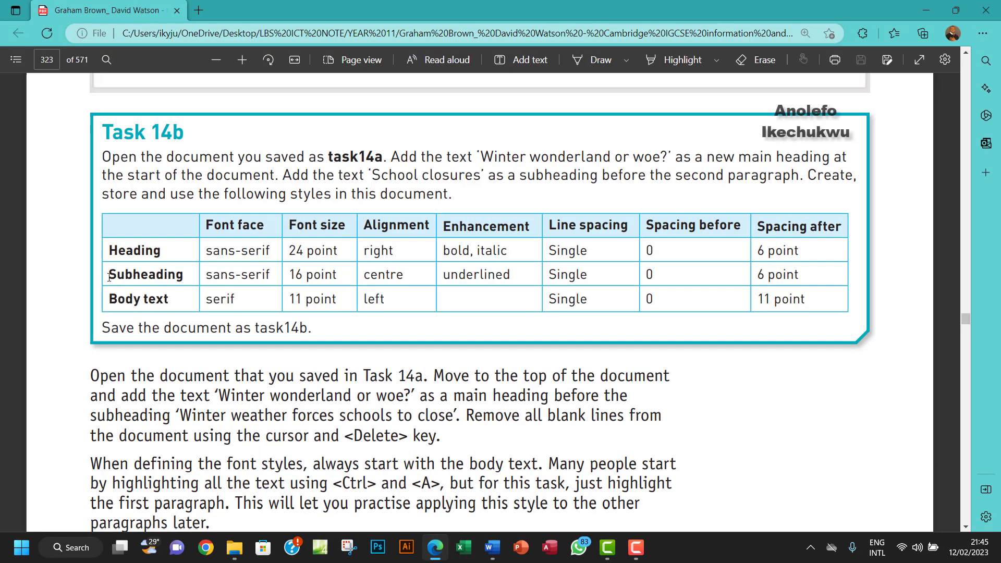
Set 'Winter weather forces schools to close' to Arial 16 point.
{"action": "left_click_drag", "start_coordinate": [108, 277], "coordinate": [186, 275]}
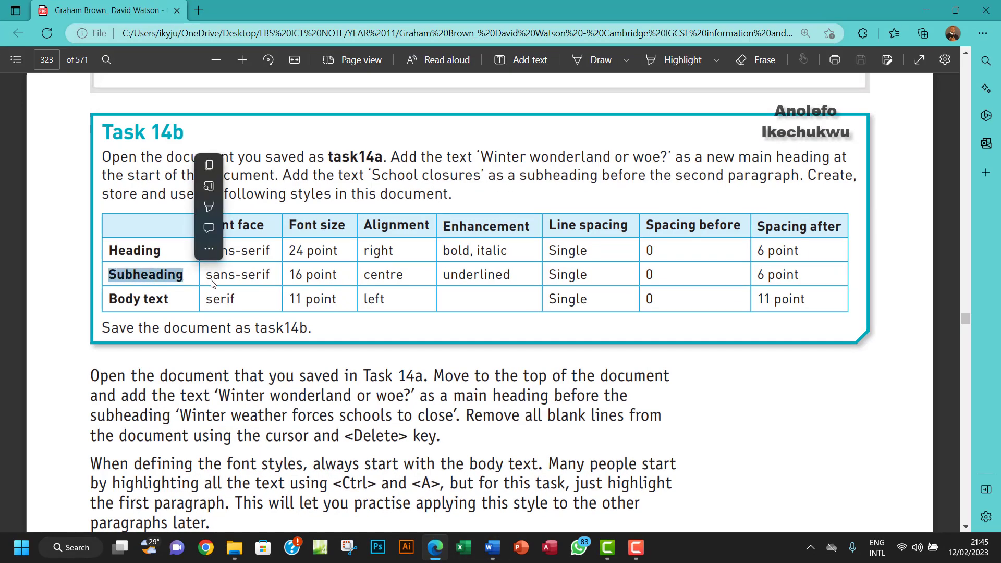
{"action": "left_click", "coordinate": [492, 548]}
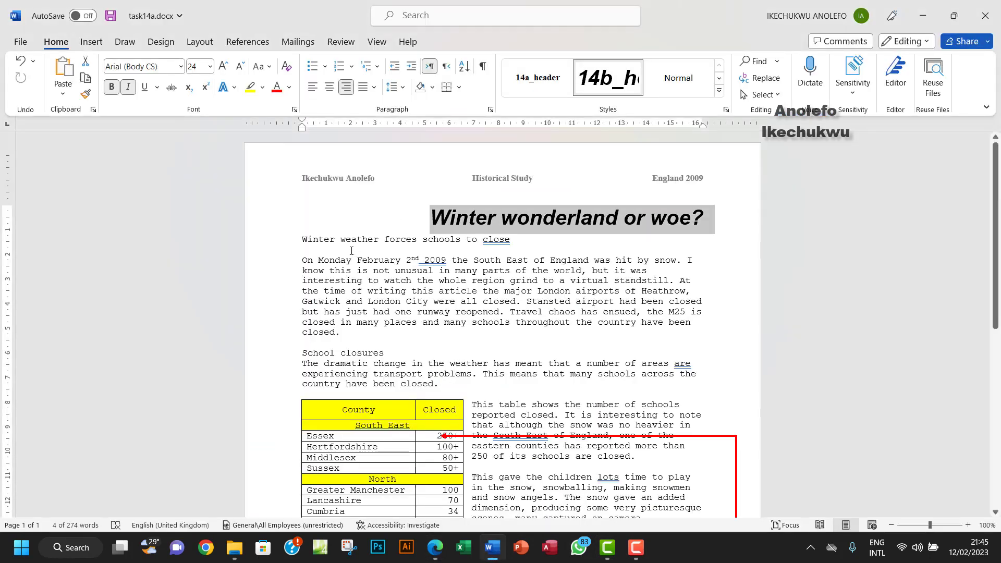
{"action": "left_click_drag", "start_coordinate": [300, 238], "coordinate": [513, 239]}
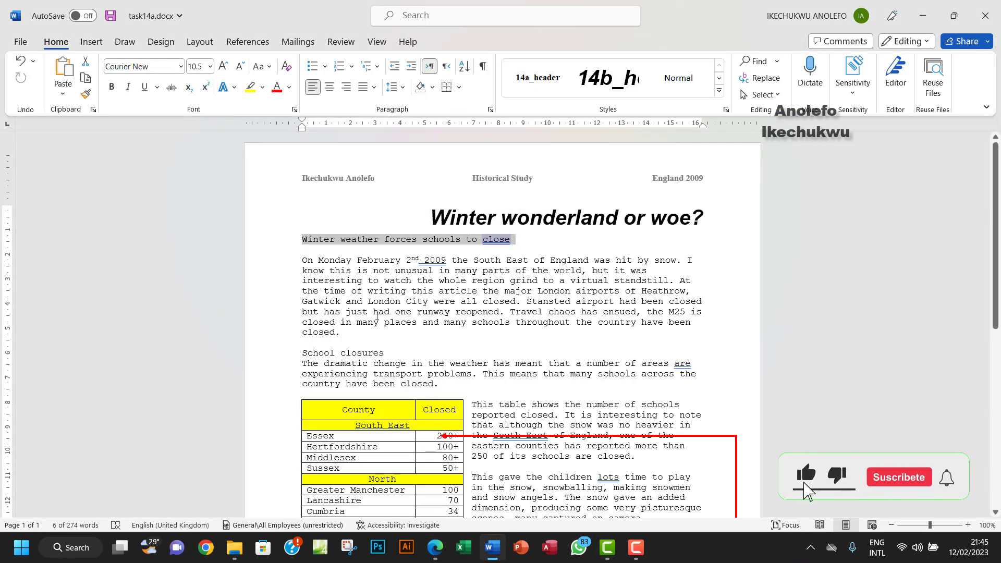
{"action": "left_click", "coordinate": [436, 547]}
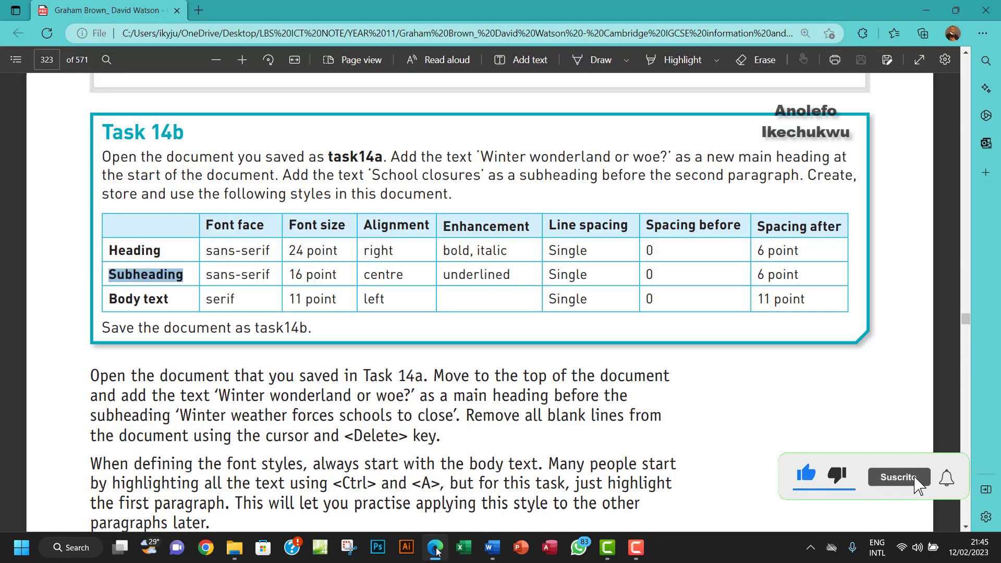
{"action": "left_click", "coordinate": [436, 548]}
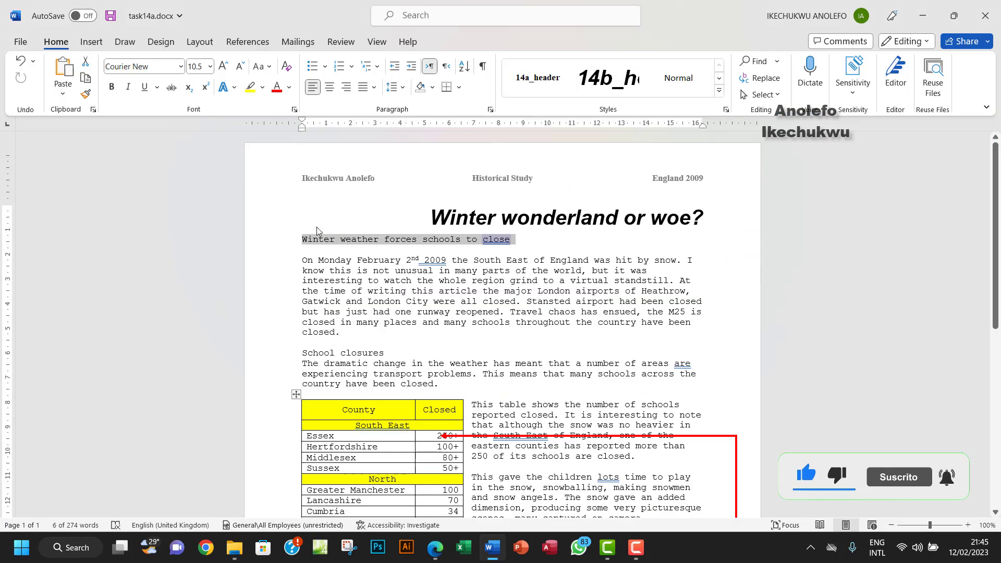
{"action": "left_click", "coordinate": [181, 66]}
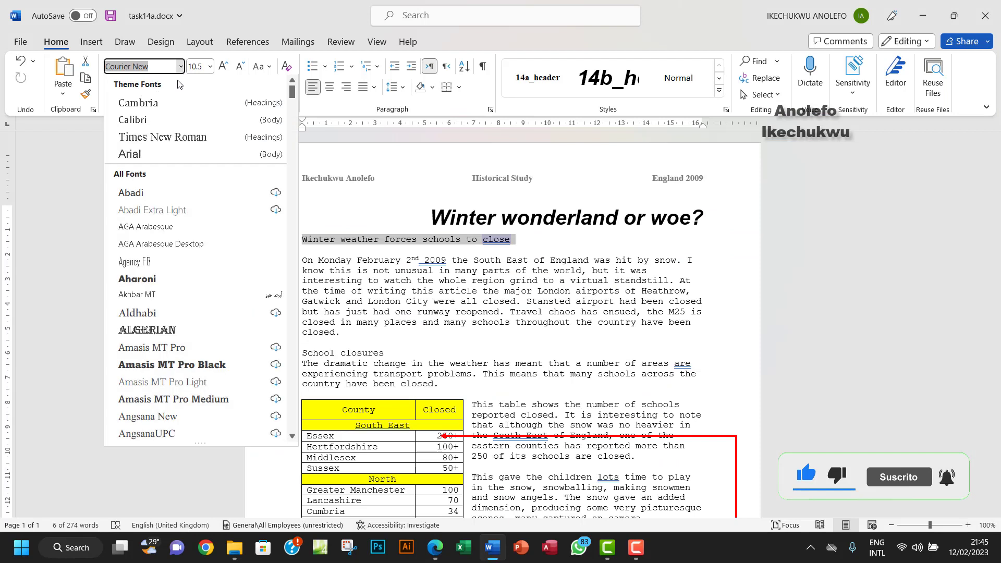
{"action": "left_click", "coordinate": [149, 153]}
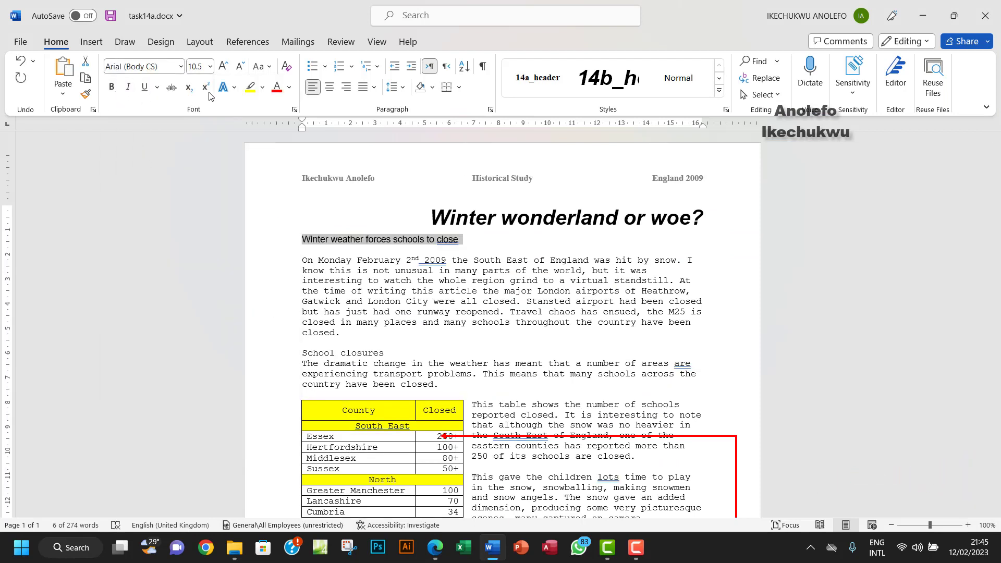
{"action": "left_click", "coordinate": [210, 66]}
{"action": "left_click", "coordinate": [197, 178]}
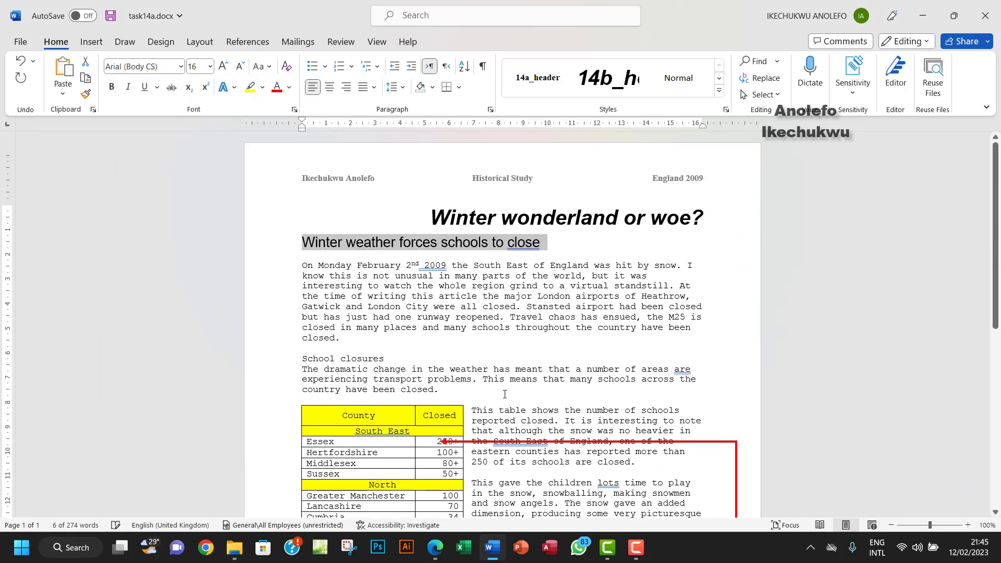
Underline the subheading and centre it on the page.
{"action": "left_click", "coordinate": [432, 555]}
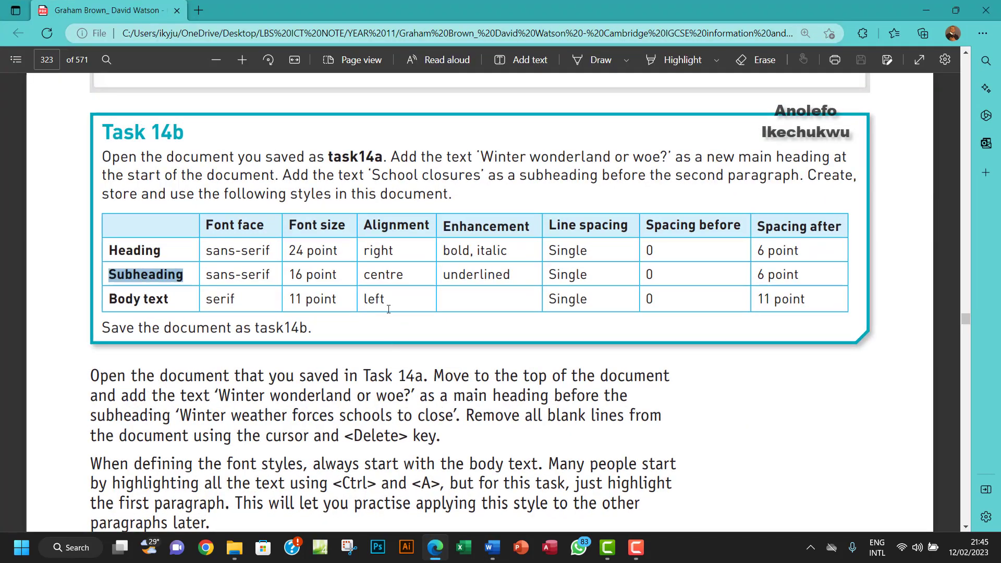
{"action": "left_click_drag", "start_coordinate": [365, 277], "coordinate": [448, 277]}
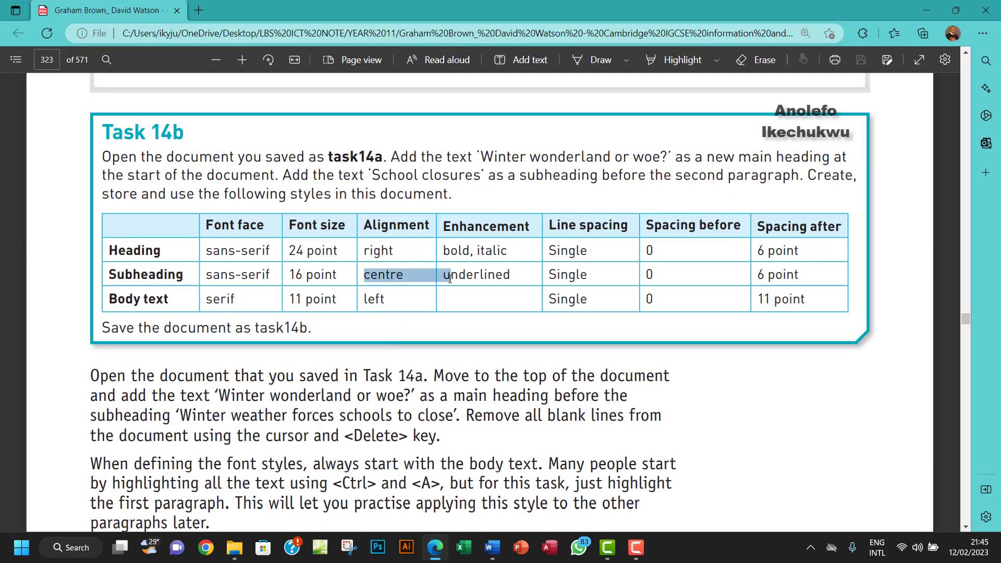
{"action": "left_click", "coordinate": [491, 547]}
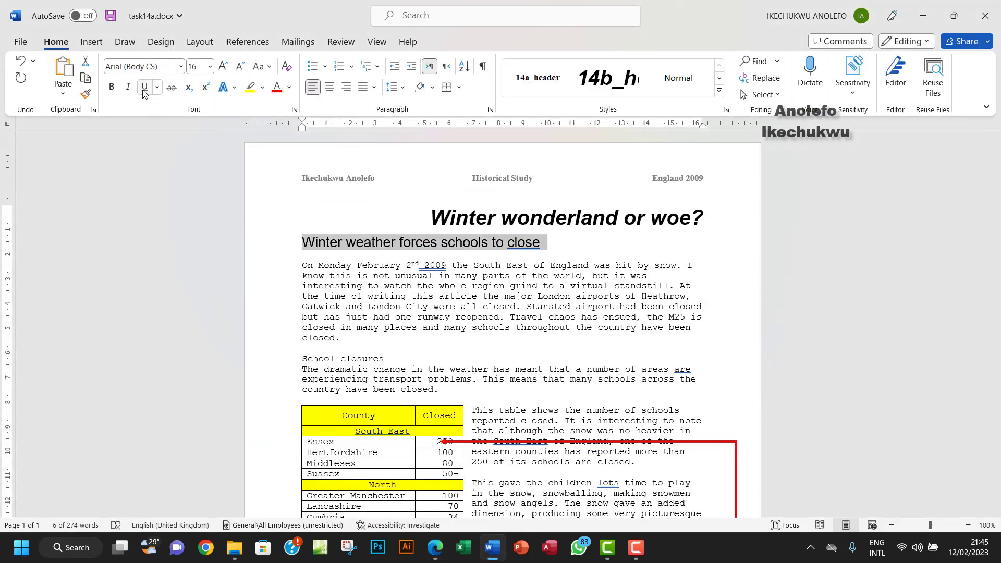
{"action": "left_click", "coordinate": [144, 87]}
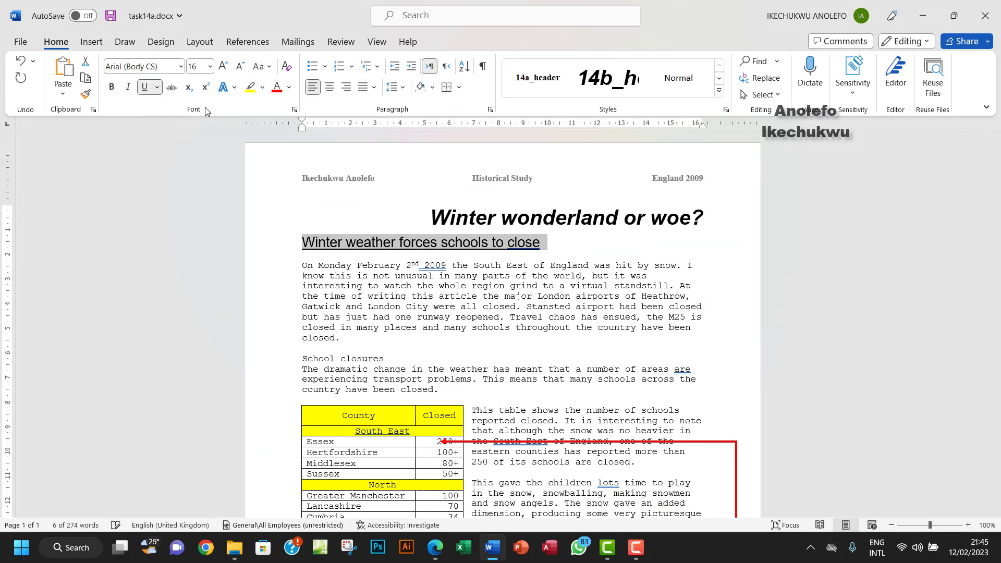
{"action": "left_click", "coordinate": [329, 87]}
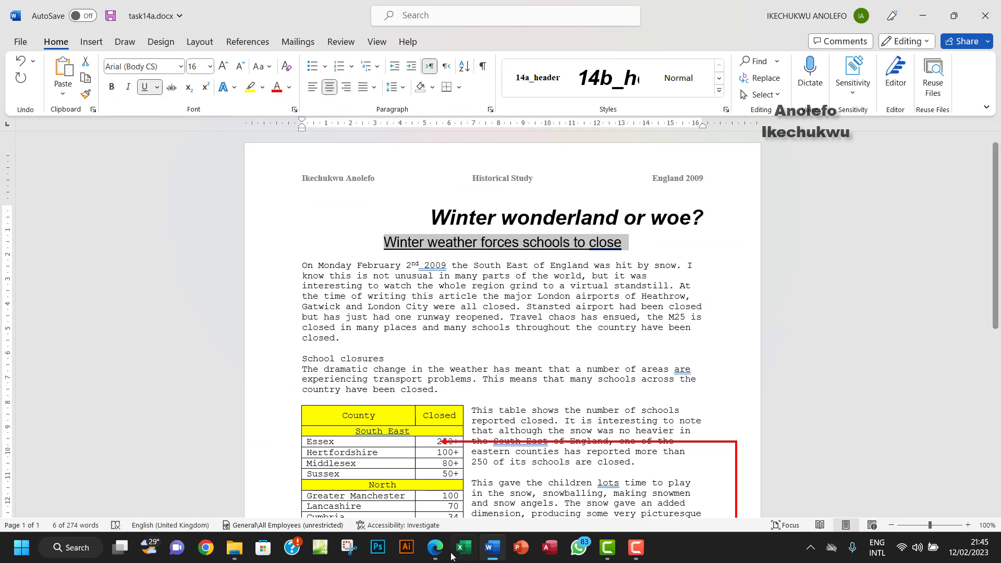
{"action": "left_click", "coordinate": [435, 547]}
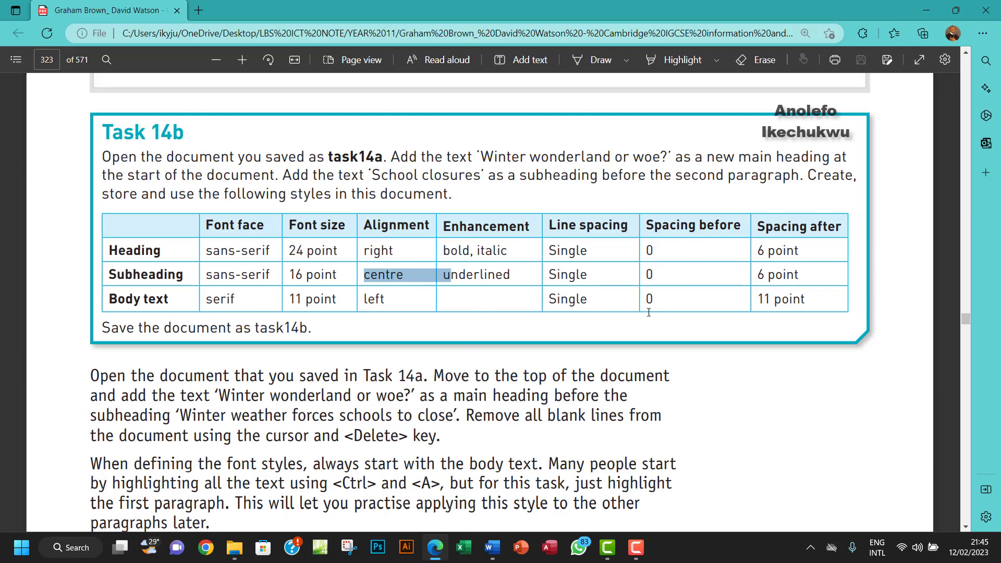
{"action": "left_click", "coordinate": [493, 547]}
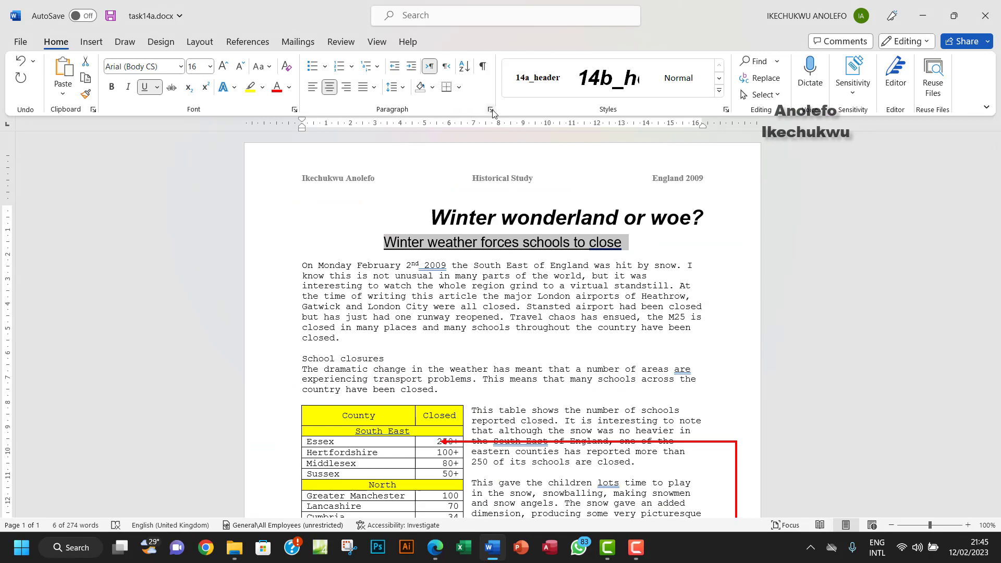
Set 6 pt spacing after on the subheading in the Paragraph dialog.
{"action": "left_click", "coordinate": [490, 110]}
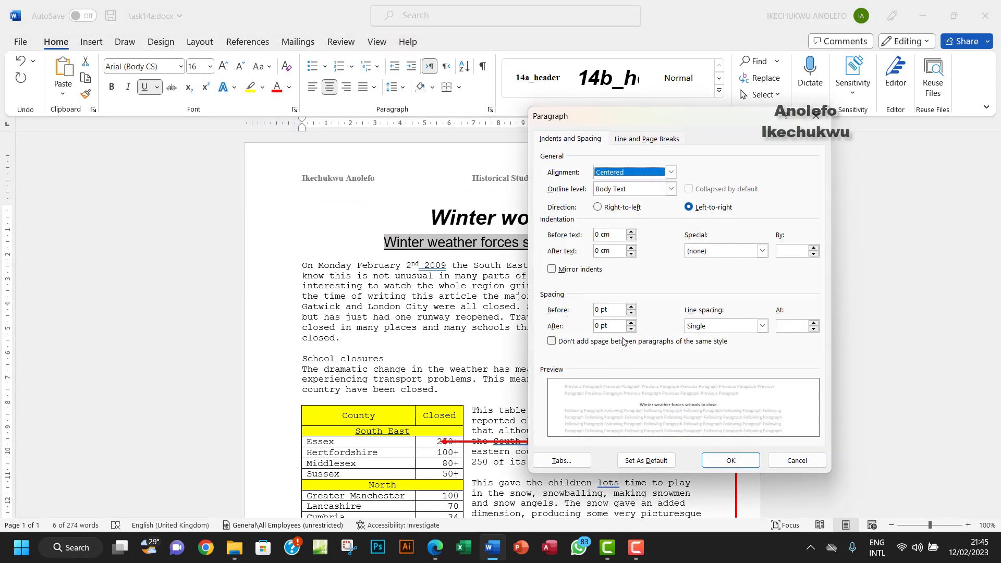
{"action": "left_click", "coordinate": [632, 323]}
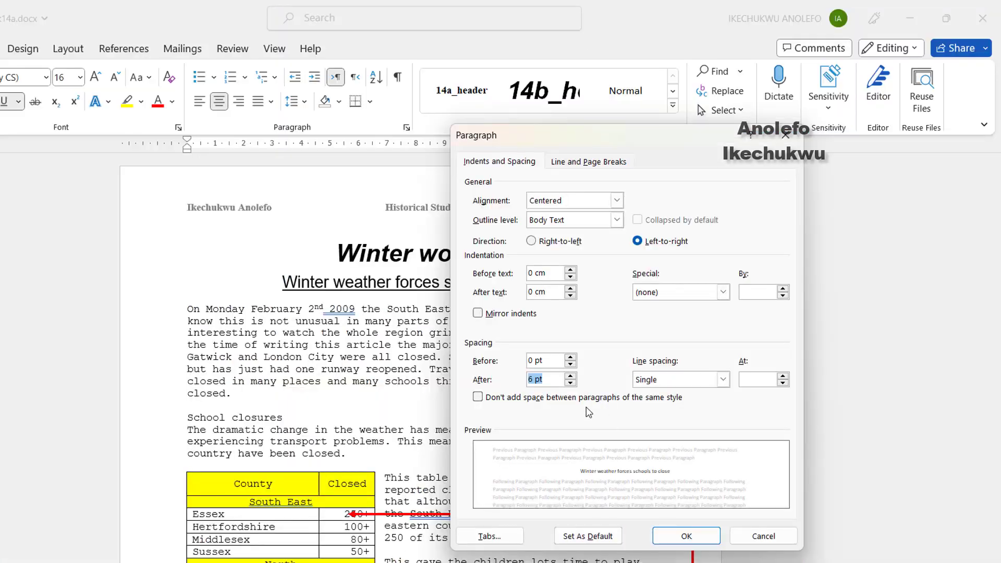
{"action": "left_click", "coordinate": [686, 536]}
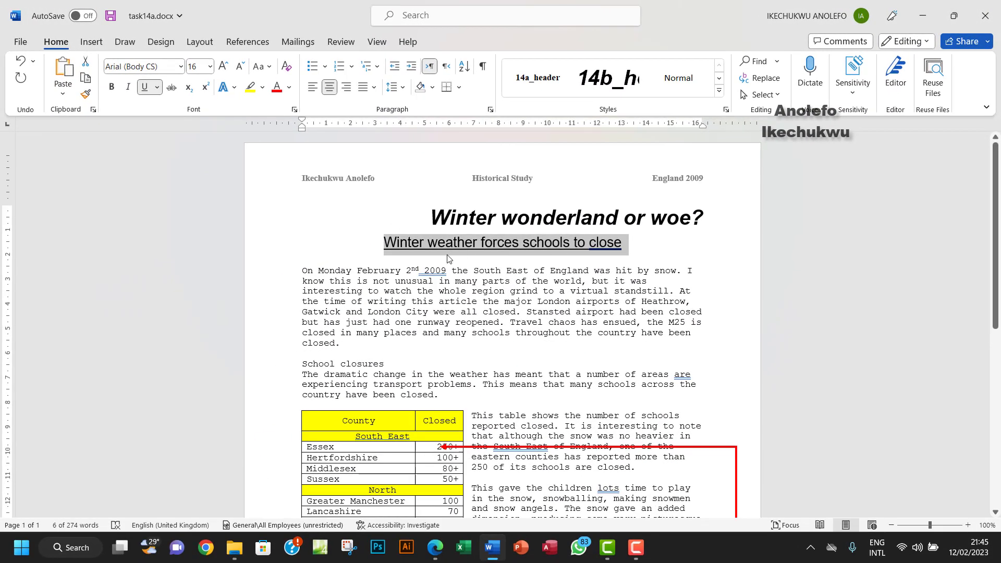
Create a new style named 14b_subheading from the subheading's formatting.
{"action": "left_click", "coordinate": [718, 90]}
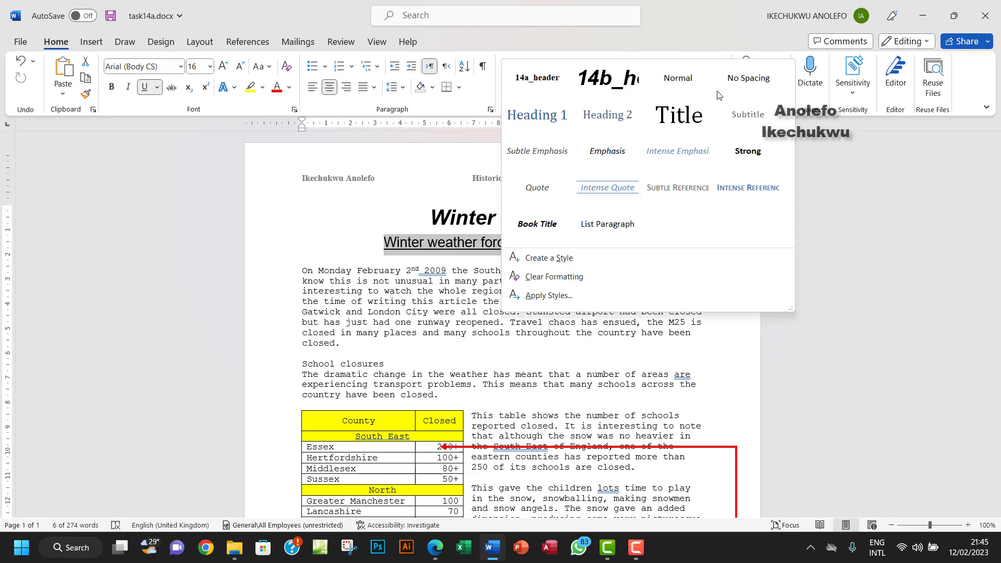
{"action": "left_click", "coordinate": [521, 267]}
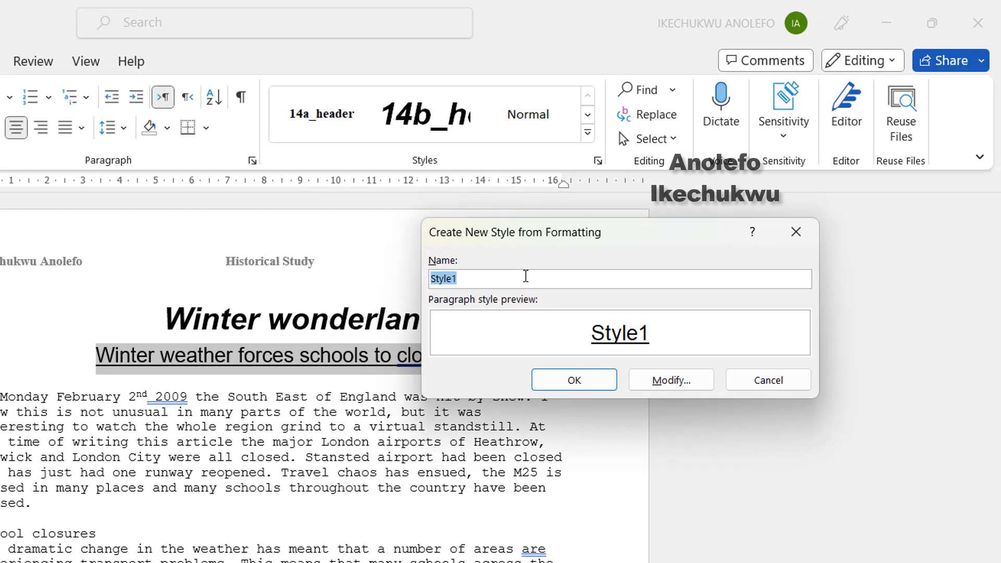
{"action": "type", "text": "14b"}
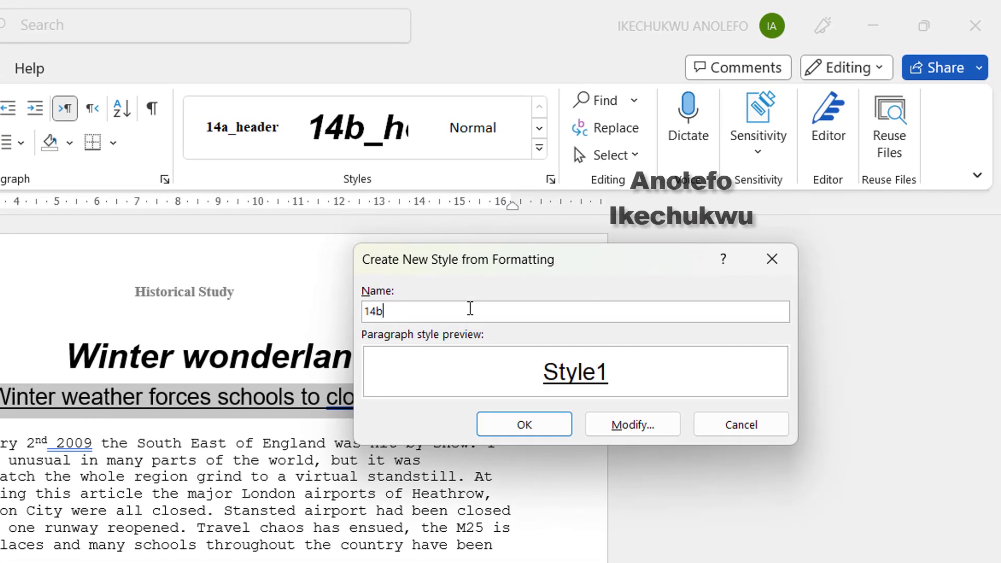
{"action": "type", "text": "_subheading"}
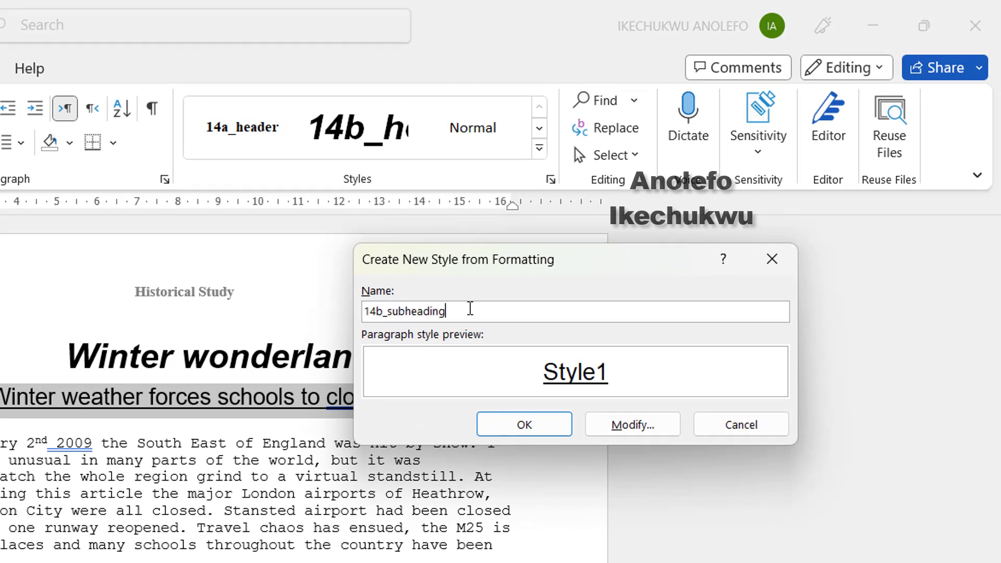
{"action": "left_click", "coordinate": [543, 433]}
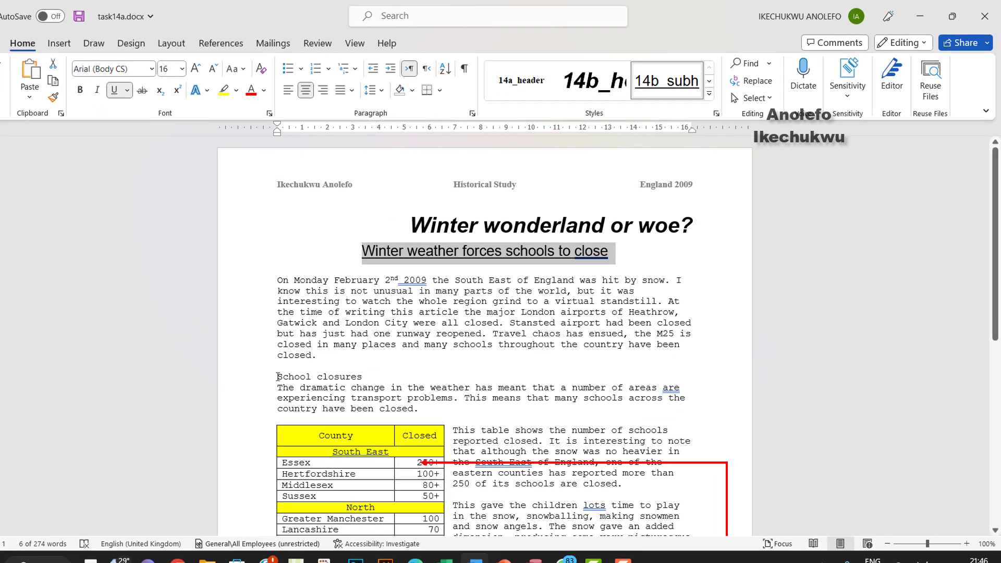
Apply the 14b_subheading style to the 'School closures' line.
{"action": "double_click", "coordinate": [318, 364]}
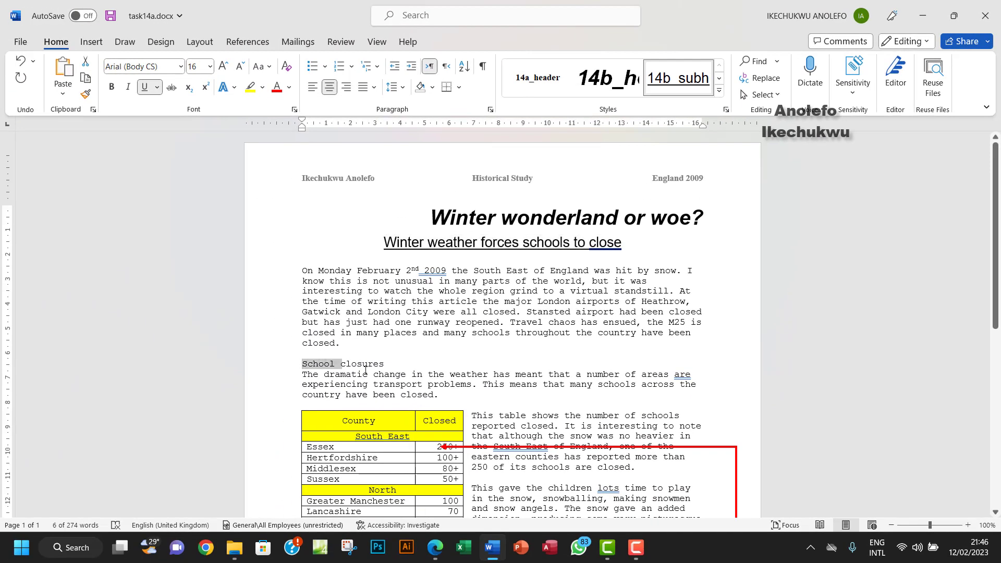
{"action": "left_click_drag", "start_coordinate": [365, 370], "coordinate": [388, 363]}
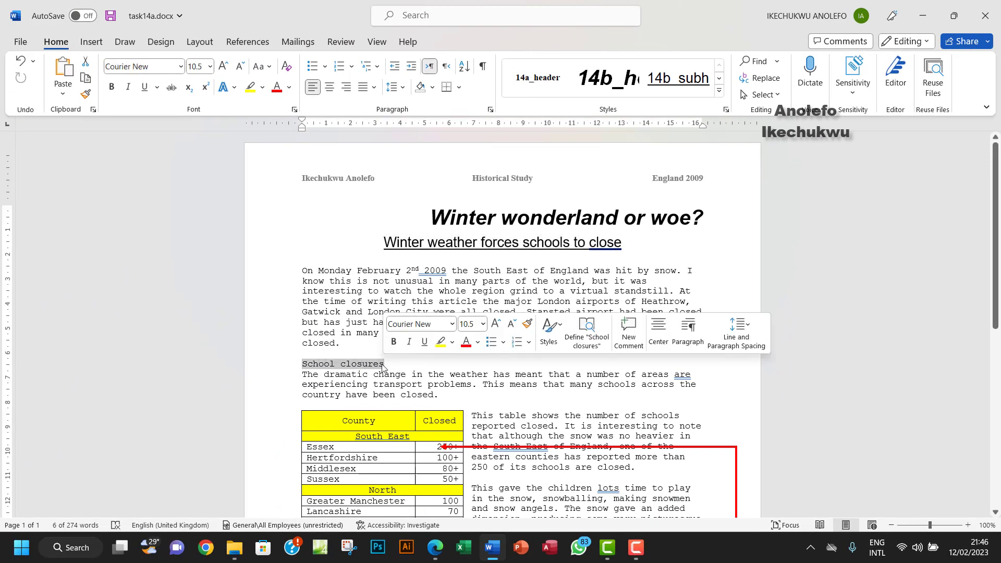
{"action": "left_click", "coordinate": [683, 84]}
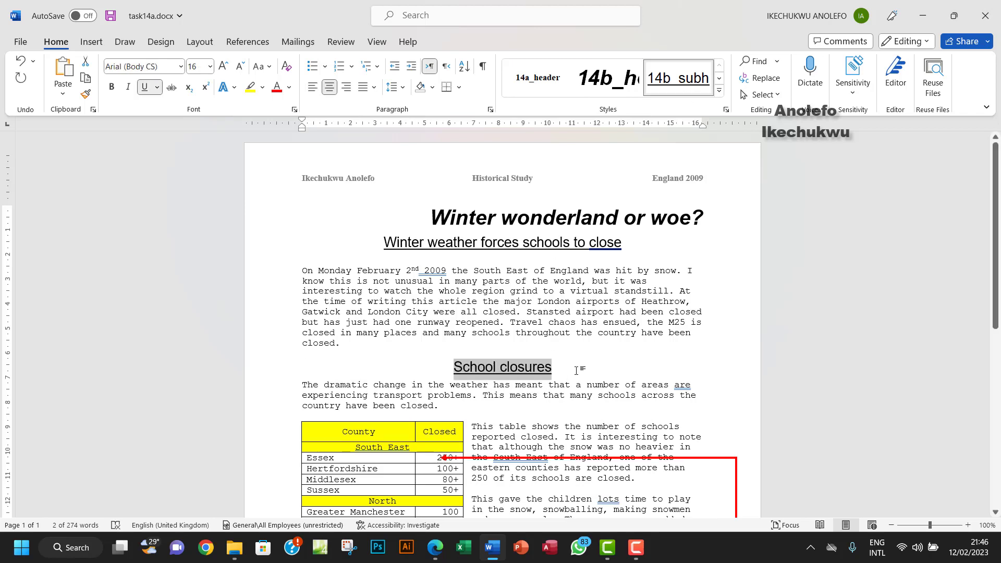
{"action": "left_click", "coordinate": [435, 547]}
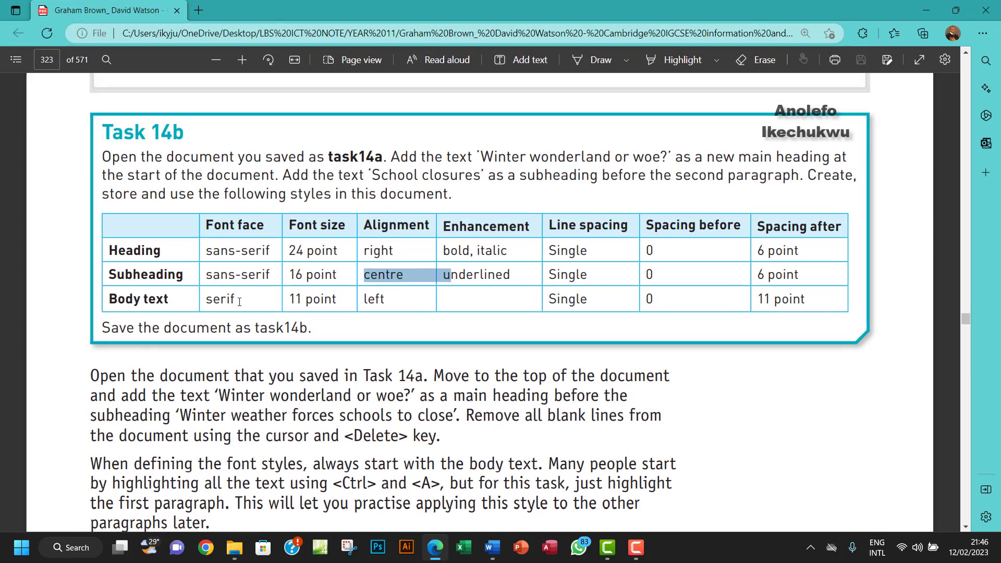
{"action": "left_click", "coordinate": [492, 547]}
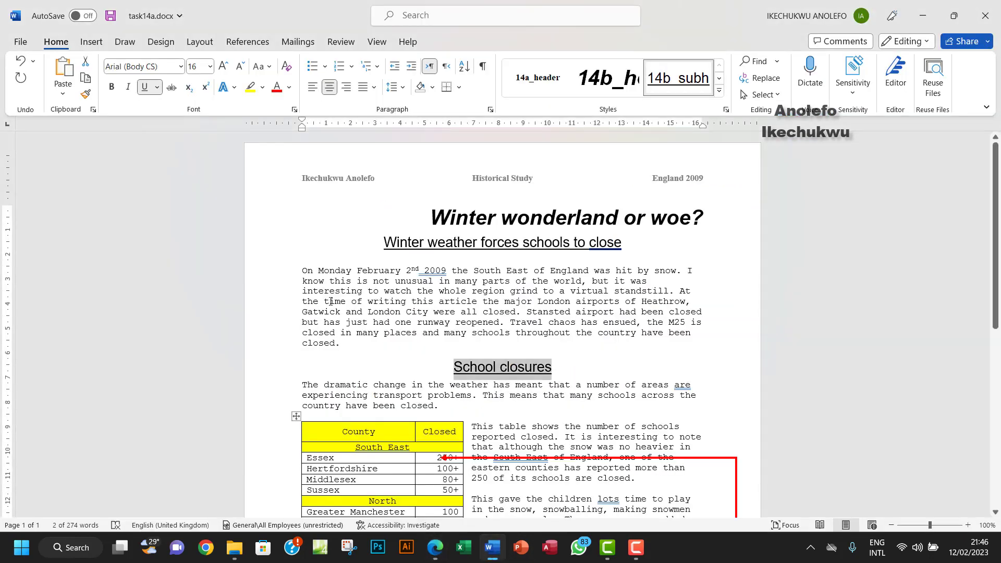
Select the opening body paragraph and change it to 11 pt Times New Roman.
{"action": "left_click_drag", "start_coordinate": [304, 272], "coordinate": [343, 343]}
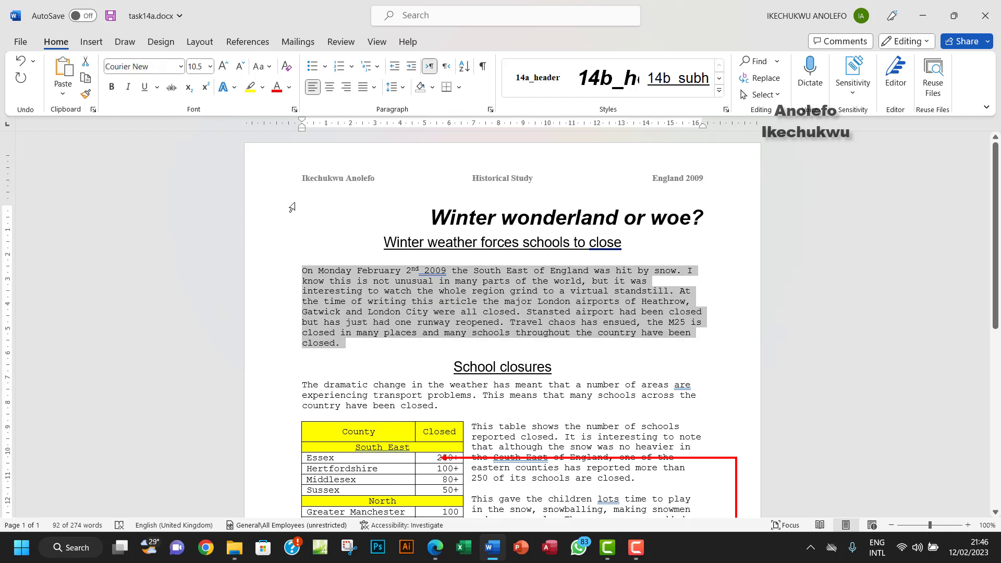
{"action": "left_click", "coordinate": [433, 549]}
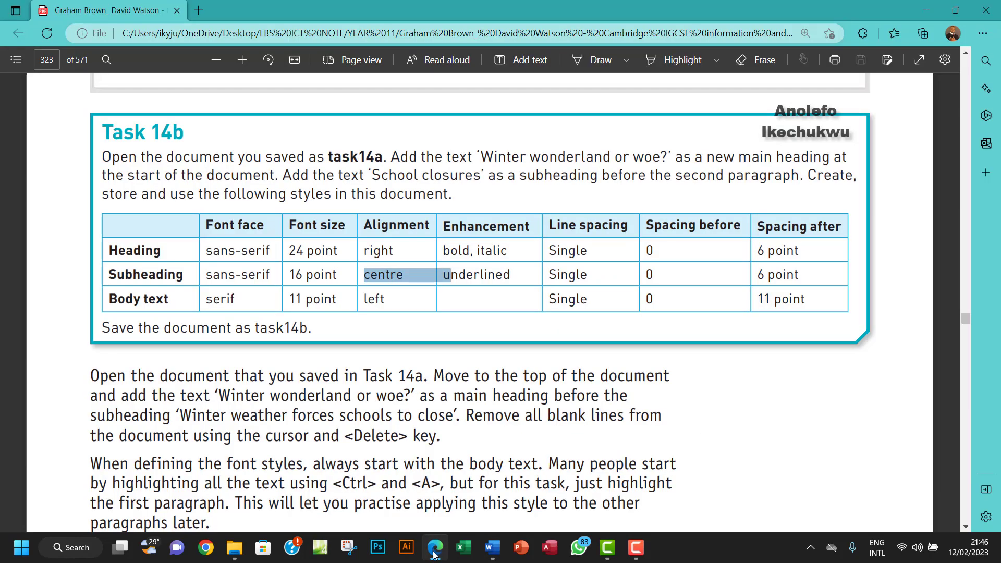
{"action": "left_click", "coordinate": [491, 547]}
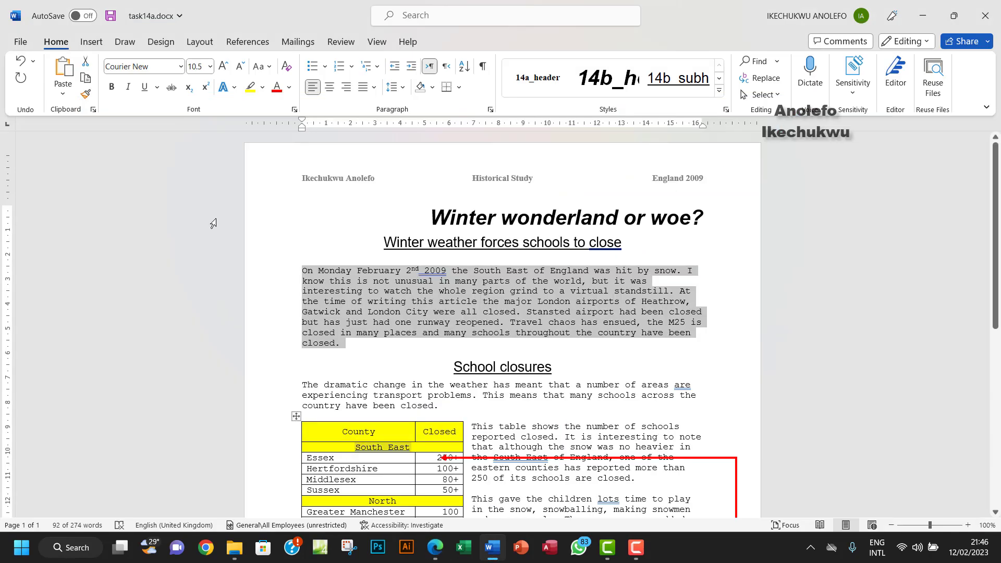
{"action": "left_click", "coordinate": [180, 66]}
{"action": "left_click", "coordinate": [148, 136]}
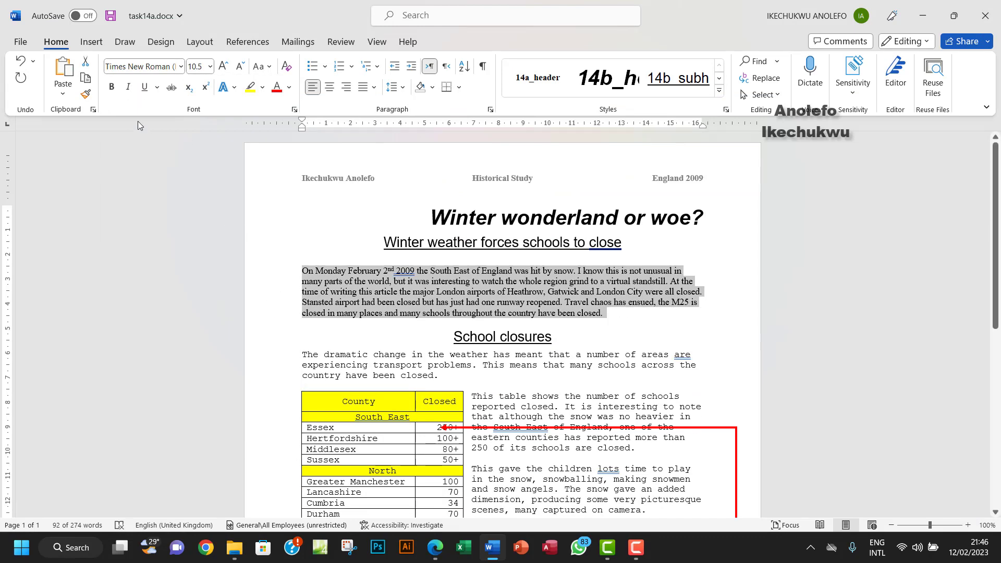
{"action": "left_click", "coordinate": [209, 67]}
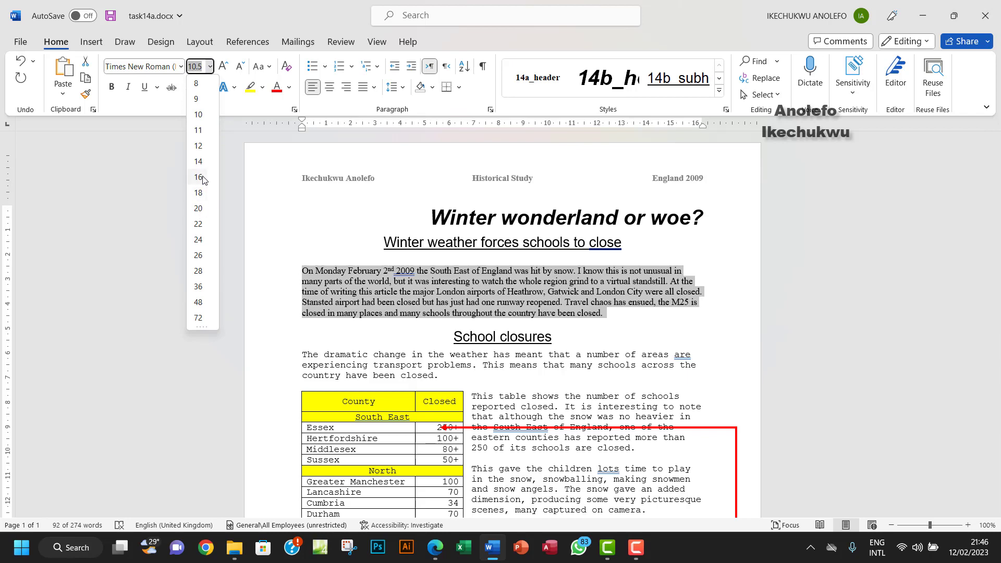
{"action": "left_click", "coordinate": [200, 130]}
{"action": "left_click", "coordinate": [436, 547]}
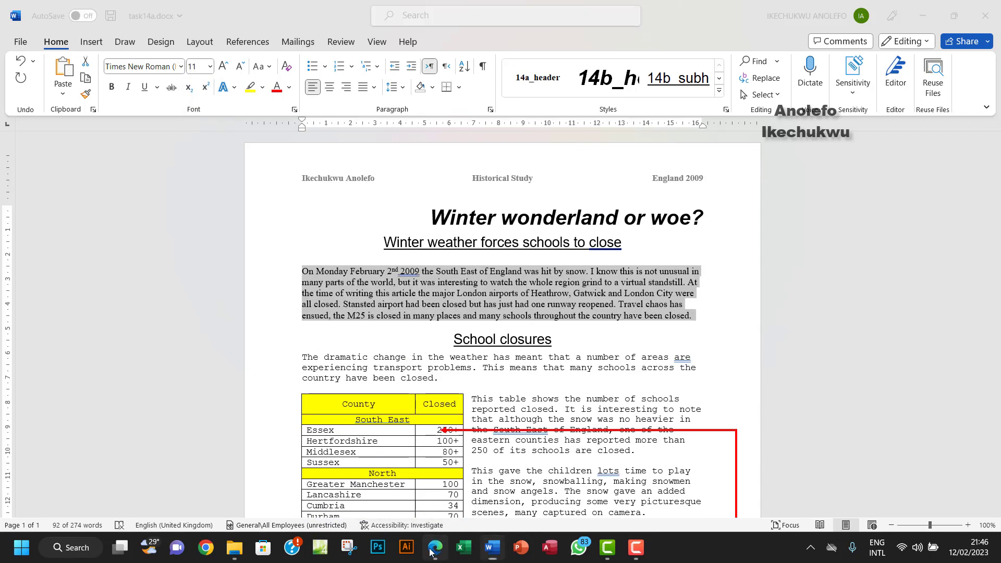
{"action": "double_click", "coordinate": [373, 299]}
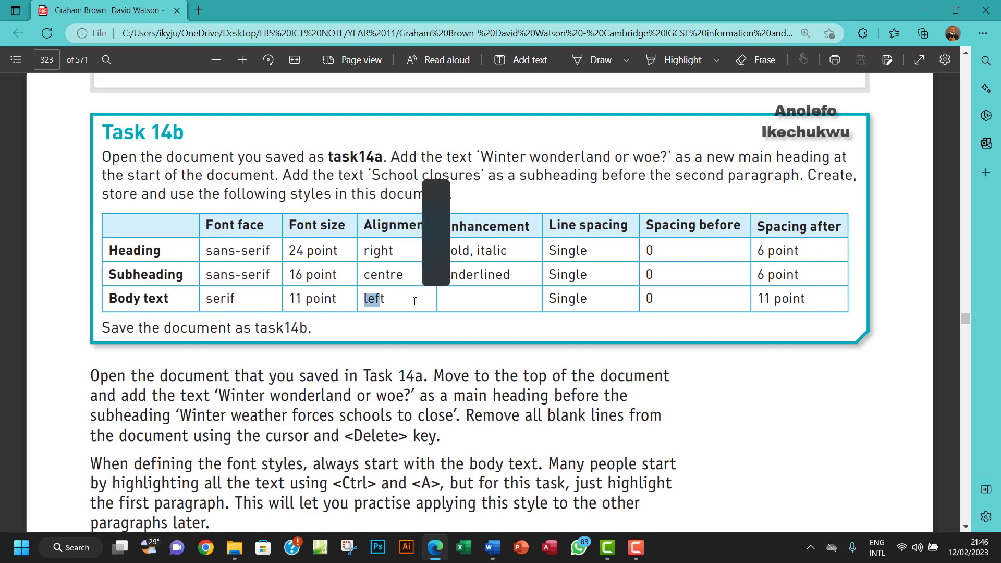
{"action": "left_click", "coordinate": [492, 547]}
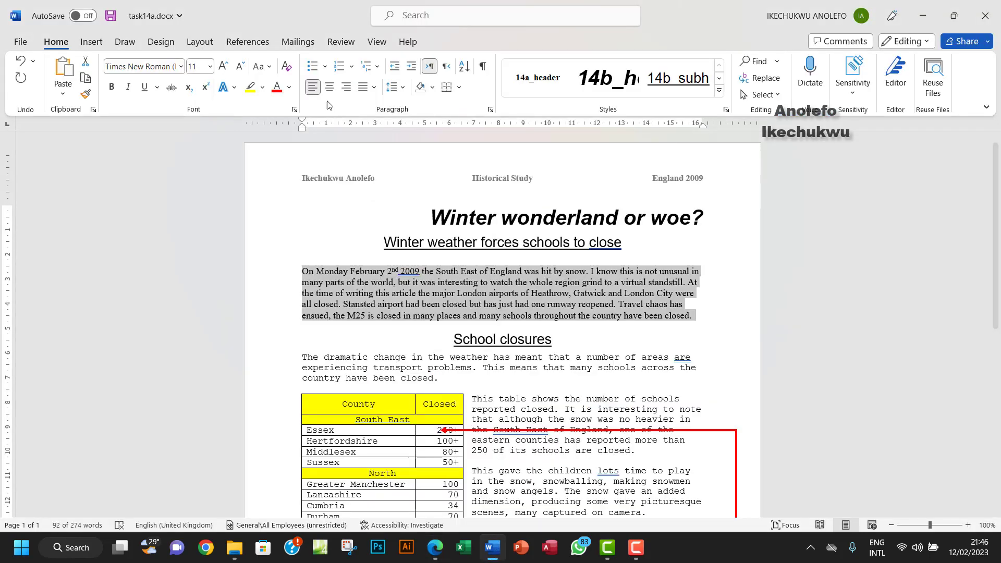
{"action": "left_click", "coordinate": [435, 547]}
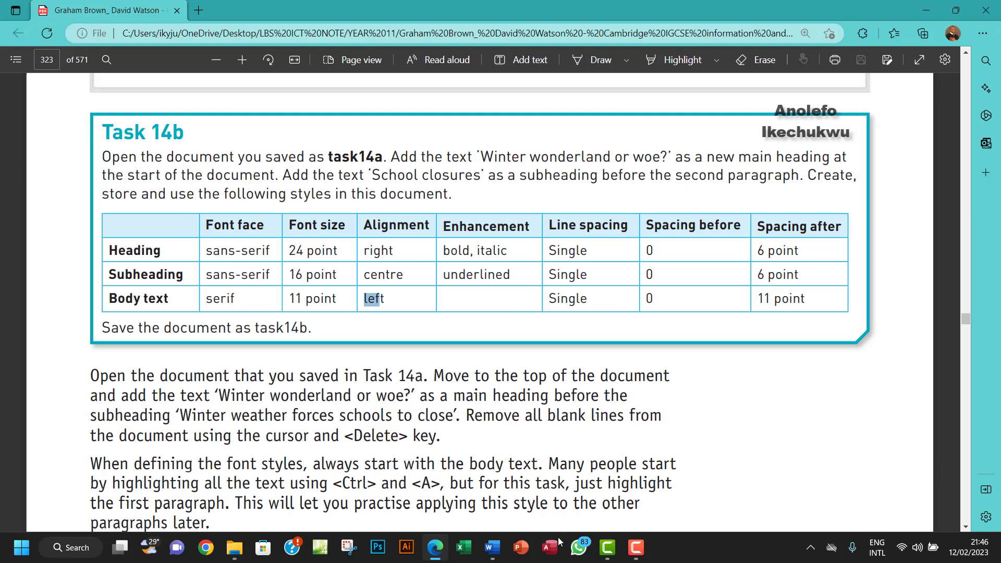
{"action": "left_click", "coordinate": [492, 552]}
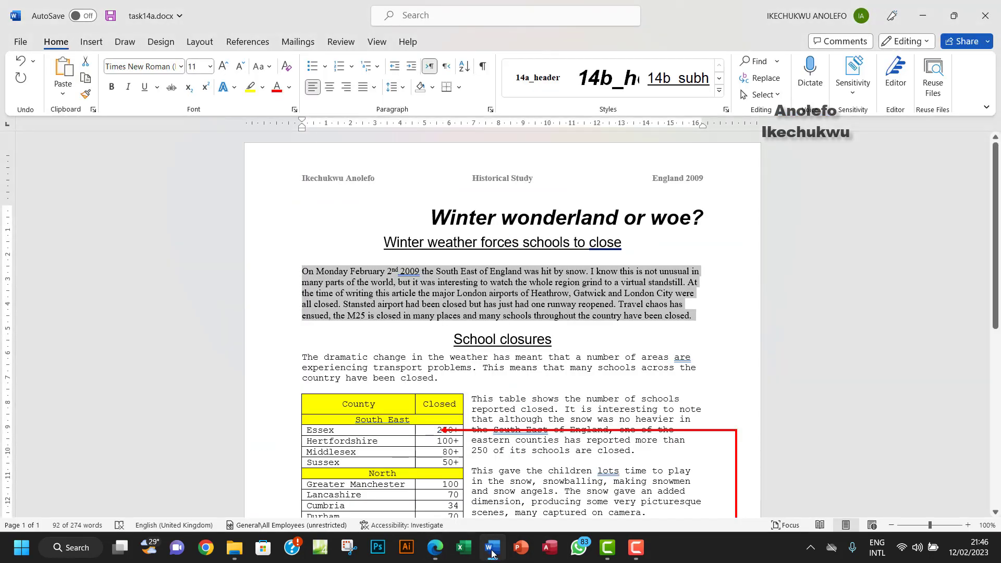
Give the first body paragraph 11 pt spacing after, keeping left alignment, single spacing and 0 pt before.
{"action": "left_click", "coordinate": [490, 110]}
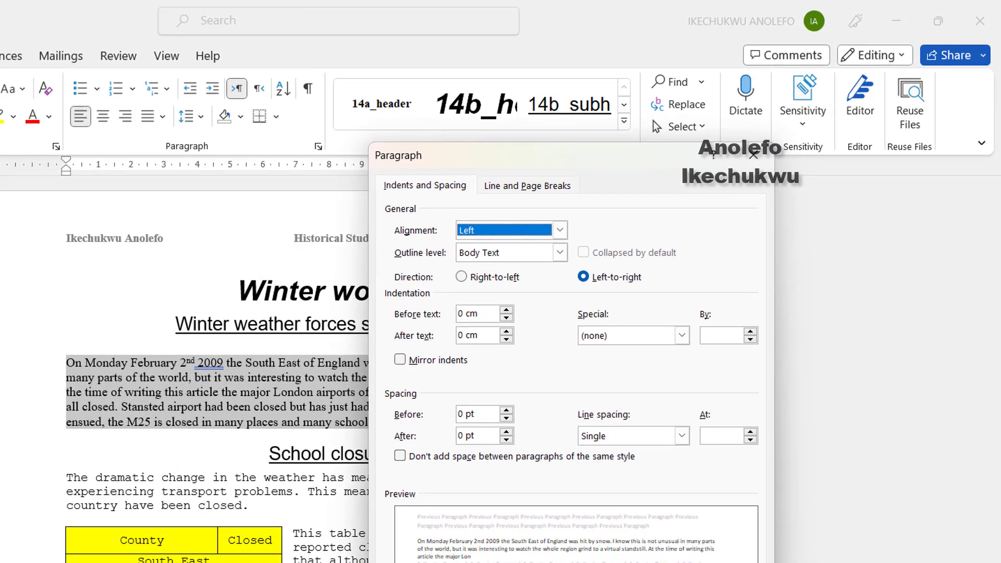
{"action": "key", "text": "alt+Tab"}
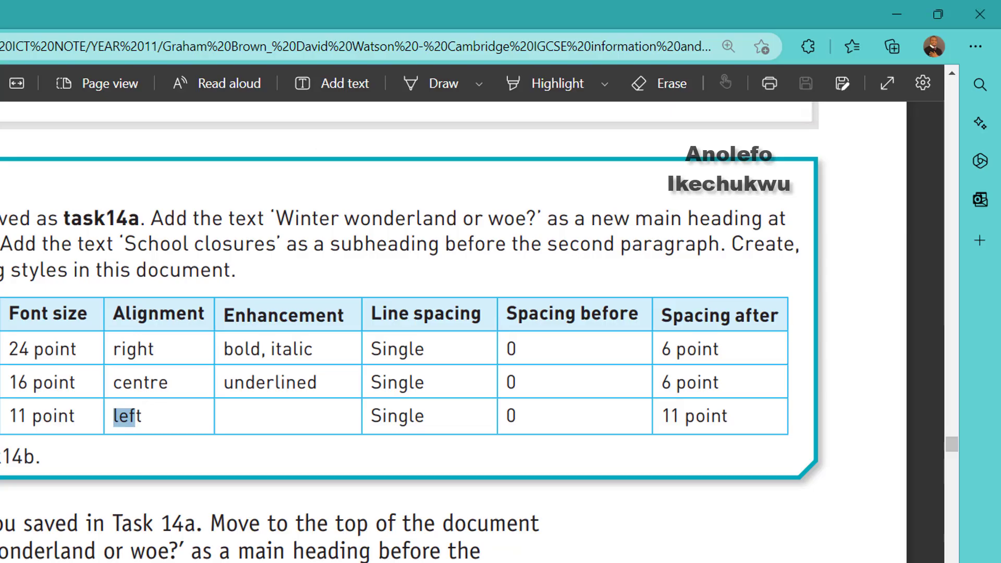
{"action": "key", "text": "alt+Tab"}
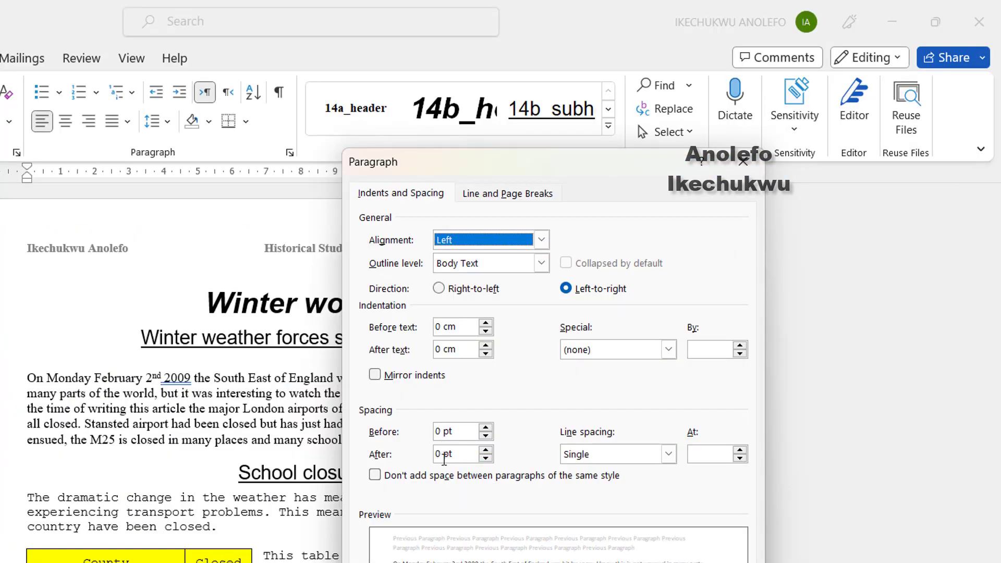
{"action": "left_click", "coordinate": [460, 459]}
{"action": "key", "text": "Up"}
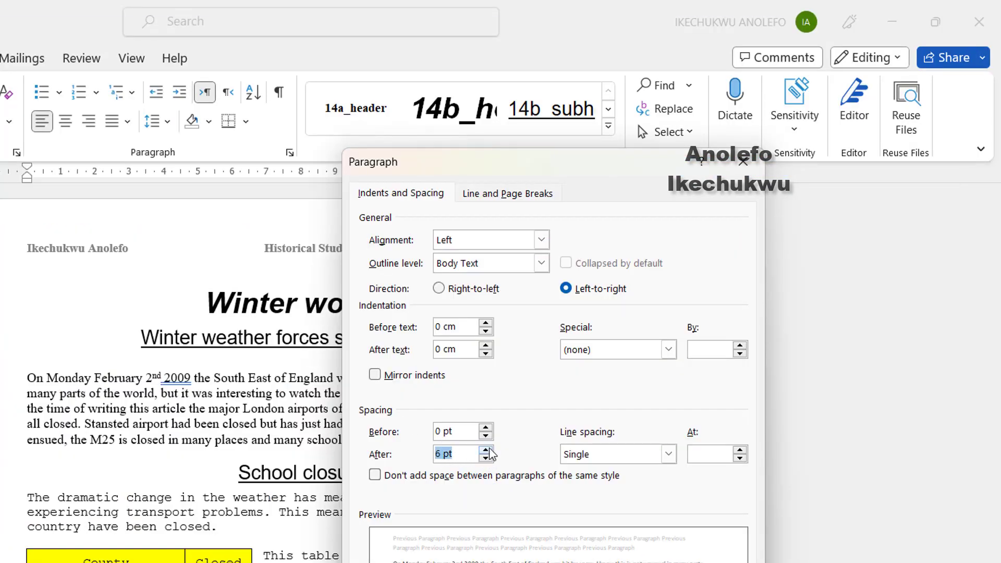
{"action": "double_click", "coordinate": [439, 453]}
{"action": "type", "text": "12"}
{"action": "left_click_drag", "start_coordinate": [449, 454], "coordinate": [439, 456]}
{"action": "type", "text": "1"}
{"action": "key", "text": "Delete"}
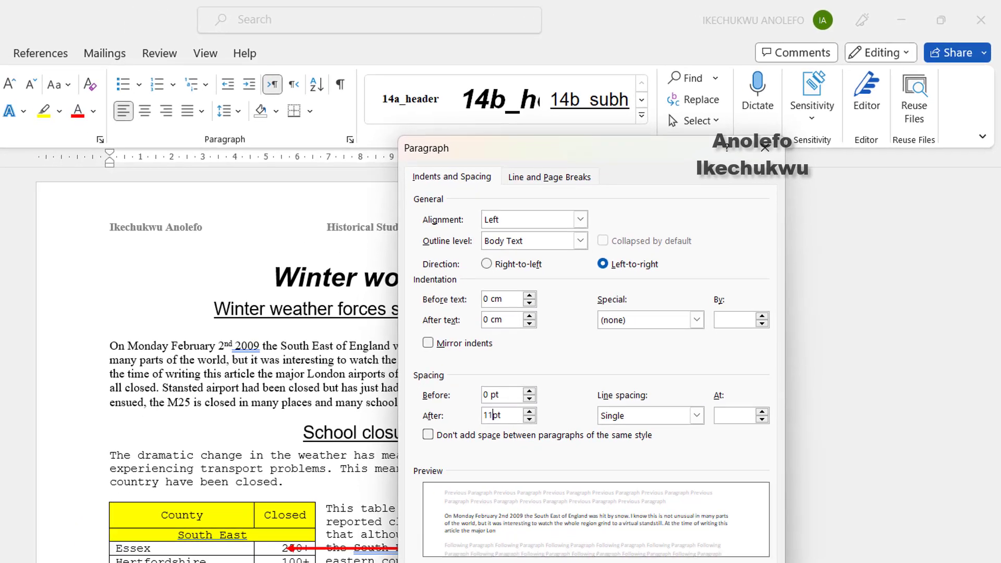
{"action": "key", "text": "Return"}
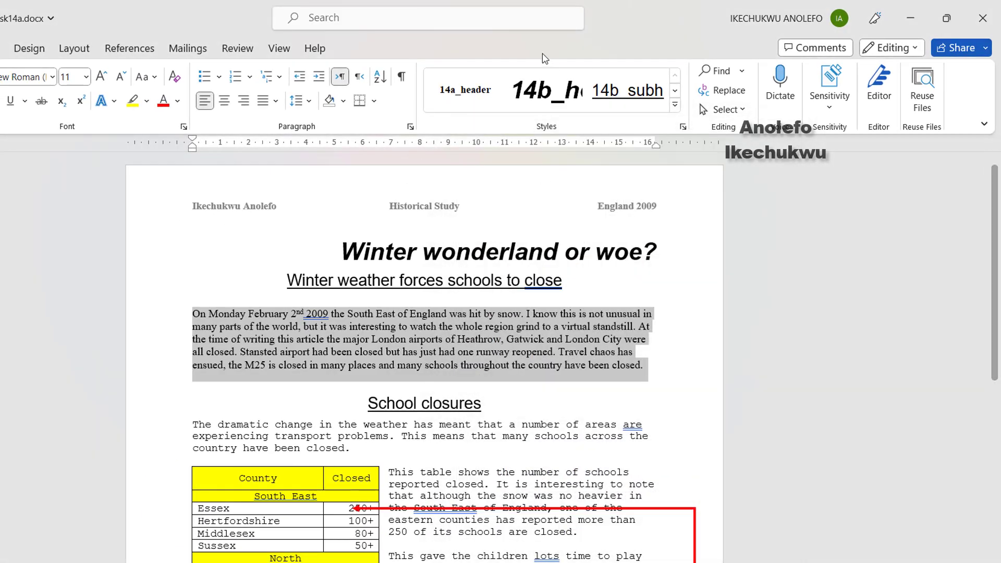
Create a new style named 14b_body from the first paragraph's formatting.
{"action": "left_click", "coordinate": [676, 106]}
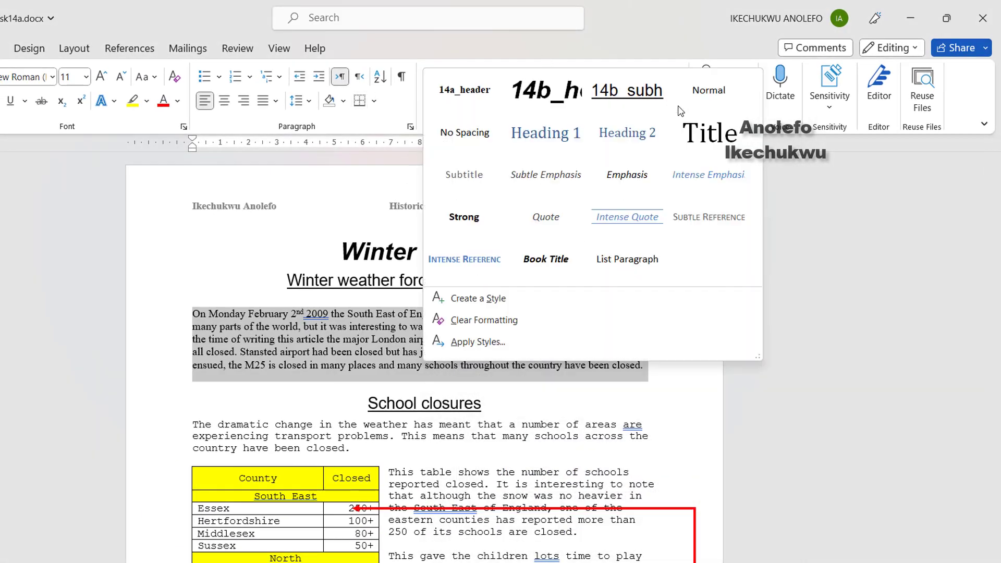
{"action": "left_click", "coordinate": [477, 298]}
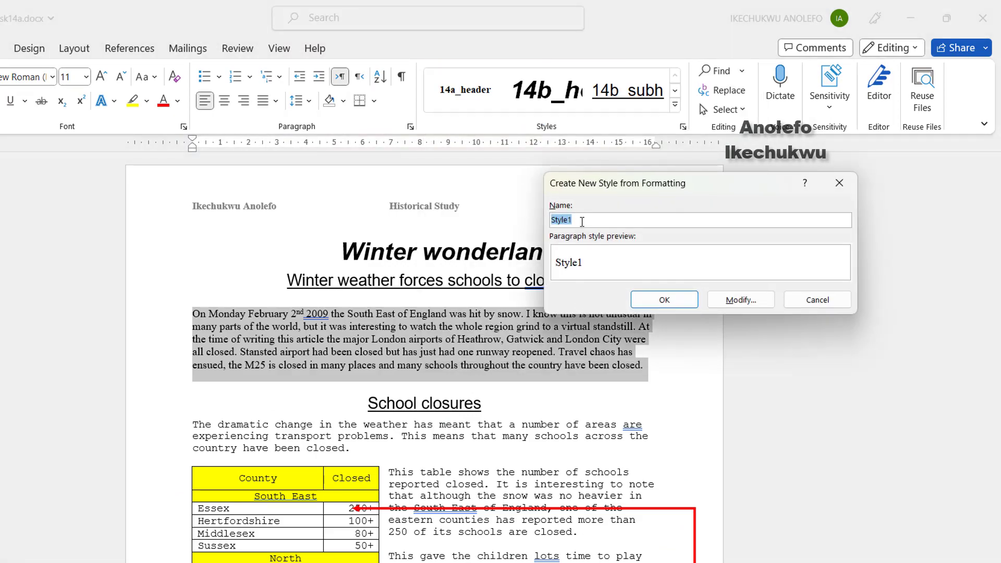
{"action": "type", "text": "14b"}
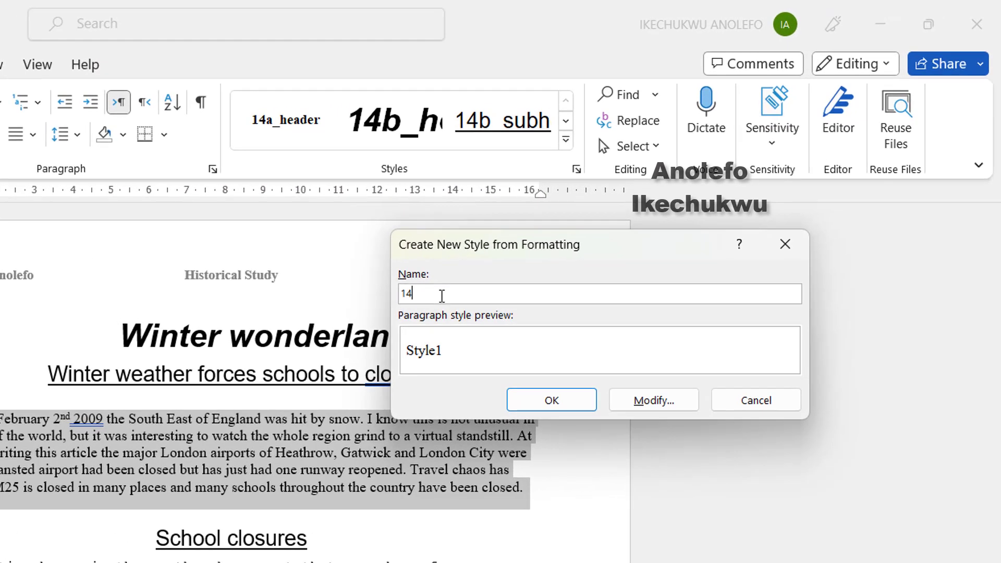
{"action": "type", "text": "_"}
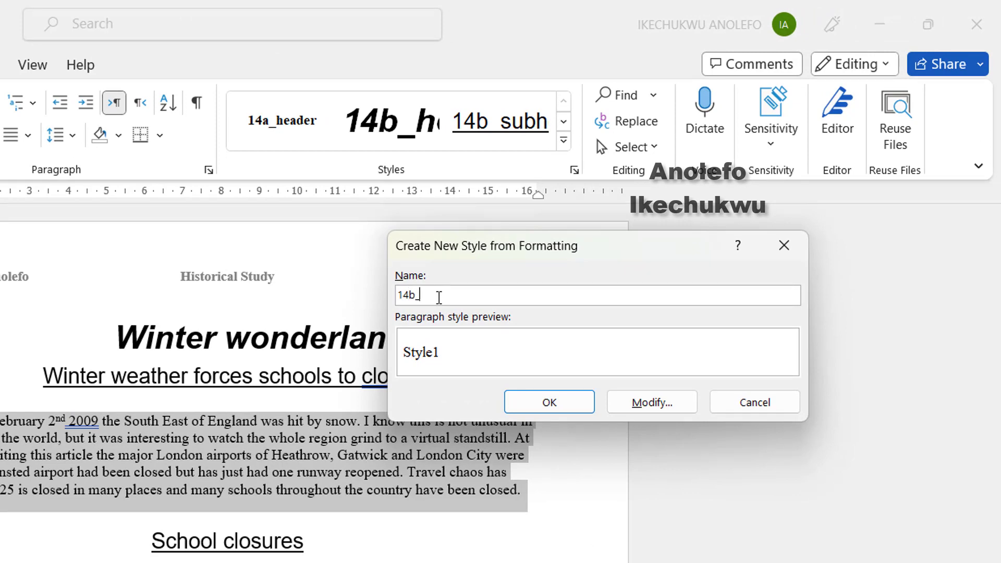
{"action": "type", "text": "body"}
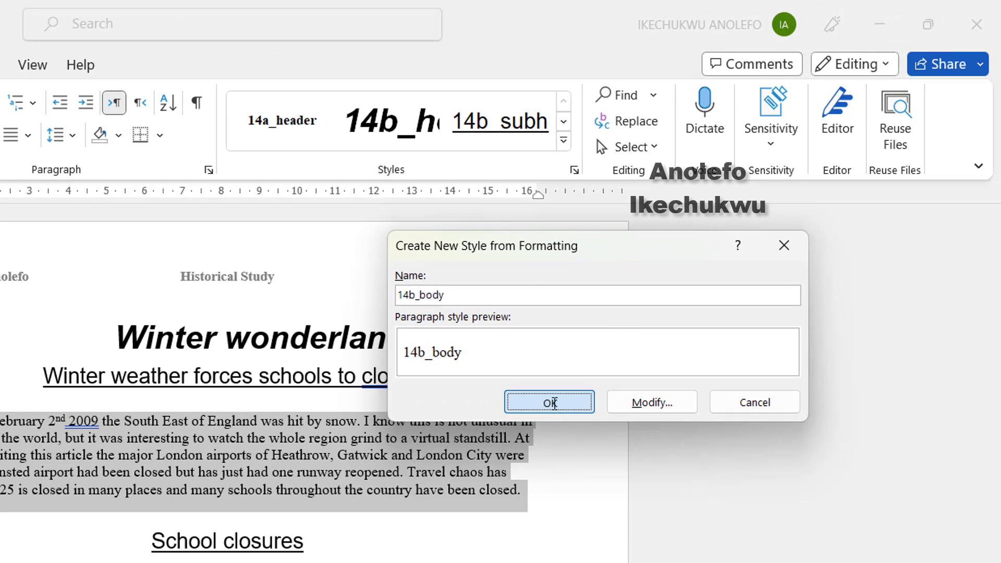
{"action": "left_click", "coordinate": [560, 402]}
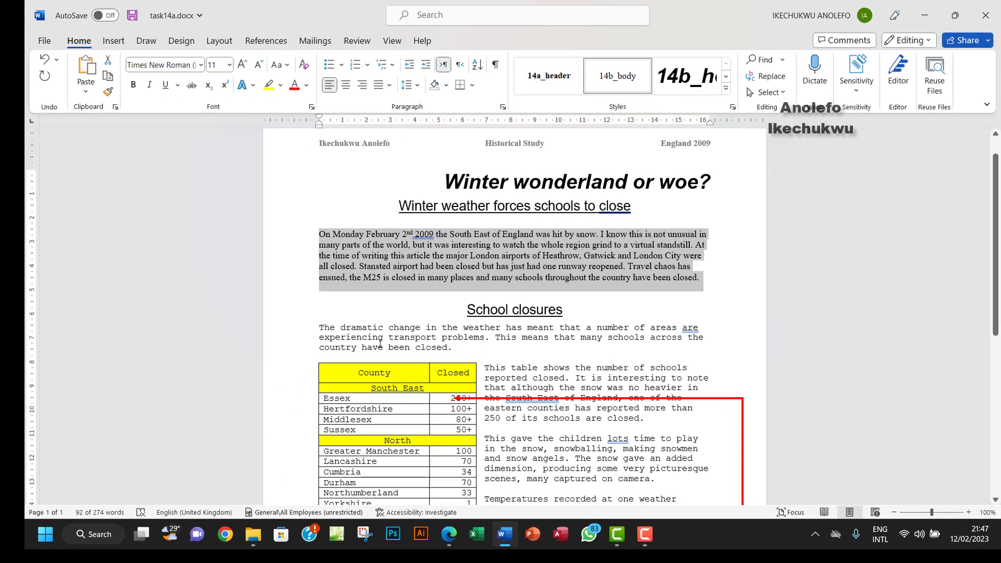
{"action": "triple_click", "coordinate": [357, 330]}
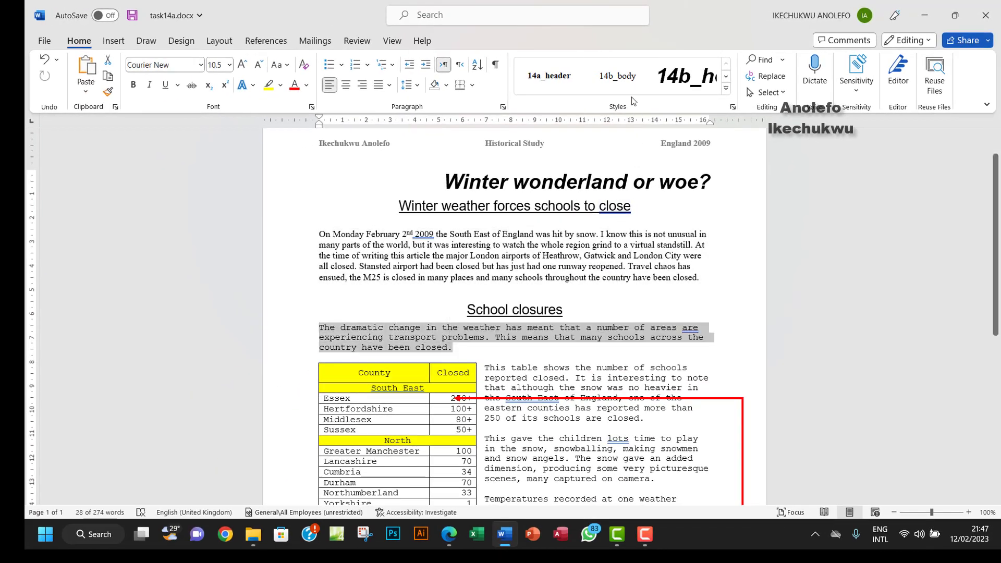
{"action": "left_click", "coordinate": [617, 78]}
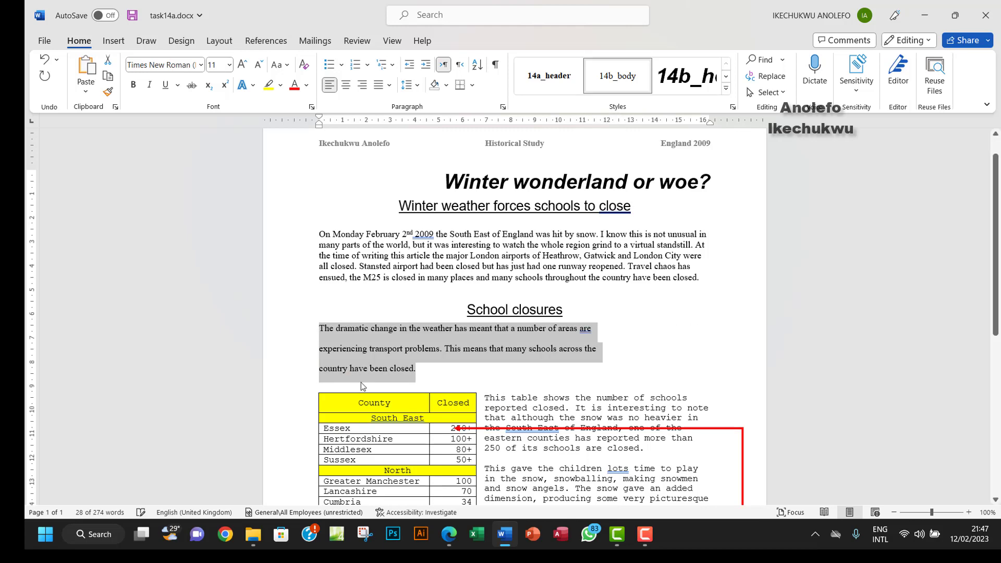
{"action": "left_click", "coordinate": [319, 352]}
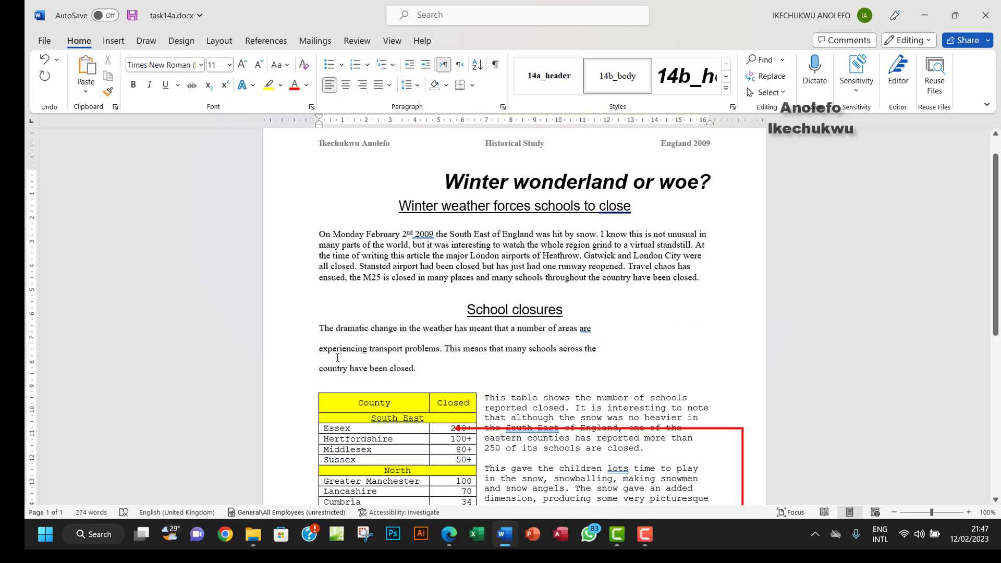
{"action": "key", "text": "BackSpace"}
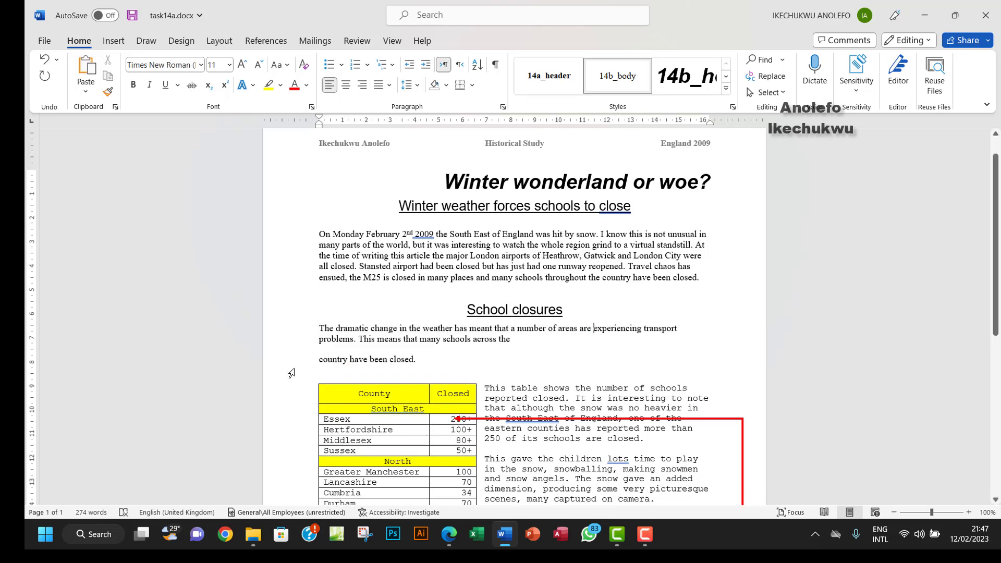
{"action": "key", "text": "BackSpace"}
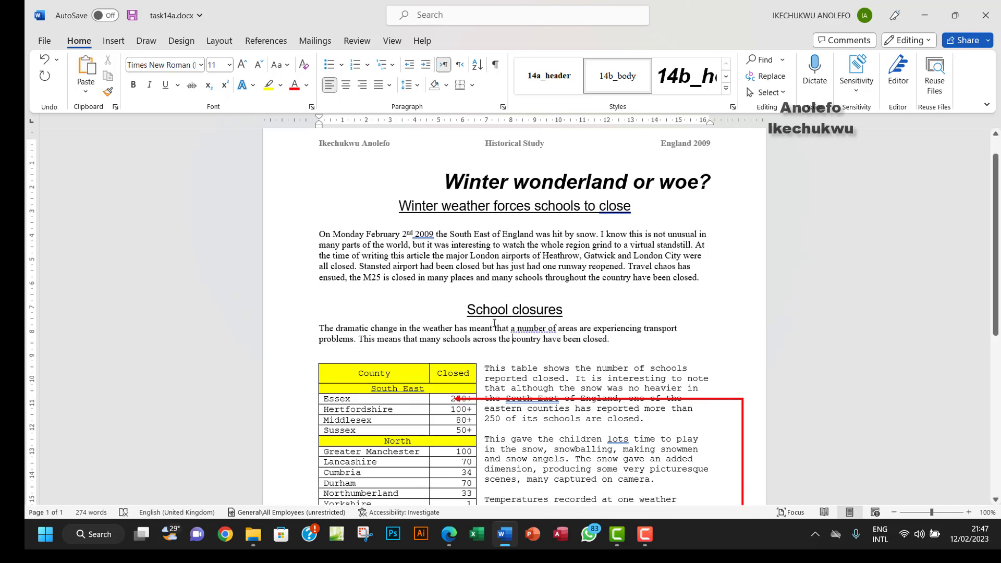
{"action": "scroll", "coordinate": [494, 323], "scroll_direction": "down", "scroll_amount": 1}
{"action": "scroll", "coordinate": [494, 323], "scroll_direction": "down", "scroll_amount": 3}
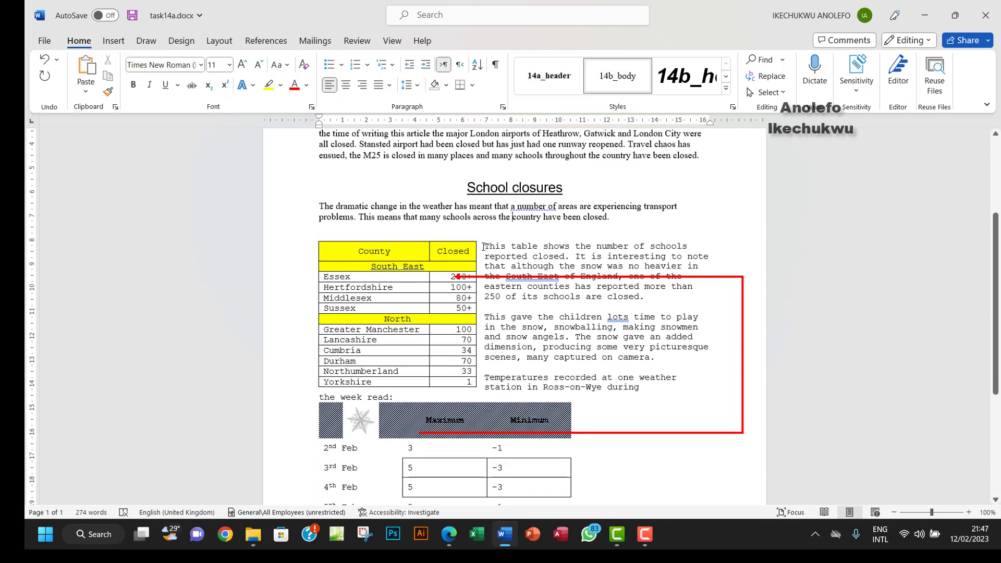
Apply the 14b_body style to the paragraphs beside the County table.
{"action": "left_click", "coordinate": [485, 247]}
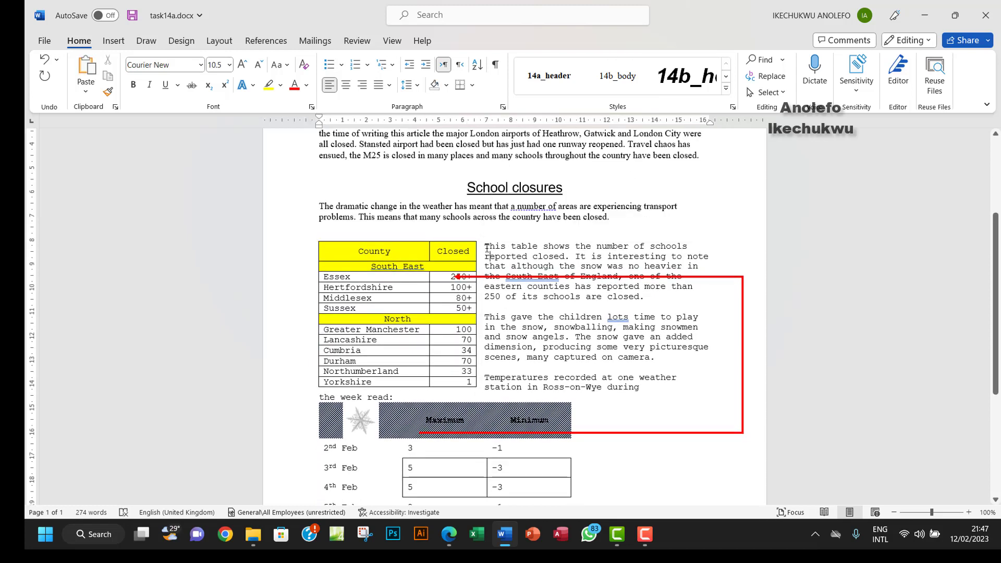
{"action": "left_click_drag", "start_coordinate": [486, 248], "coordinate": [399, 397]}
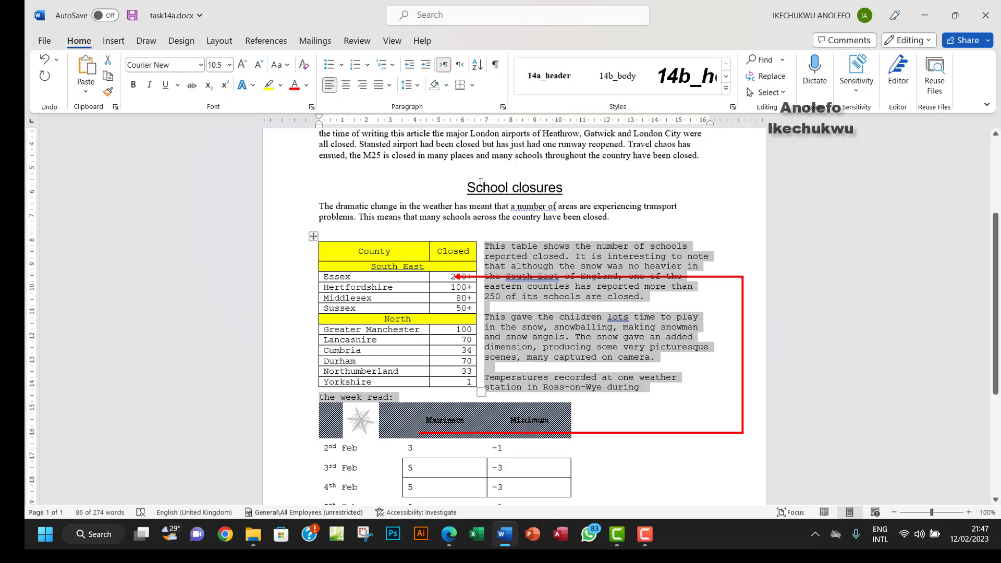
{"action": "left_click", "coordinate": [617, 81]}
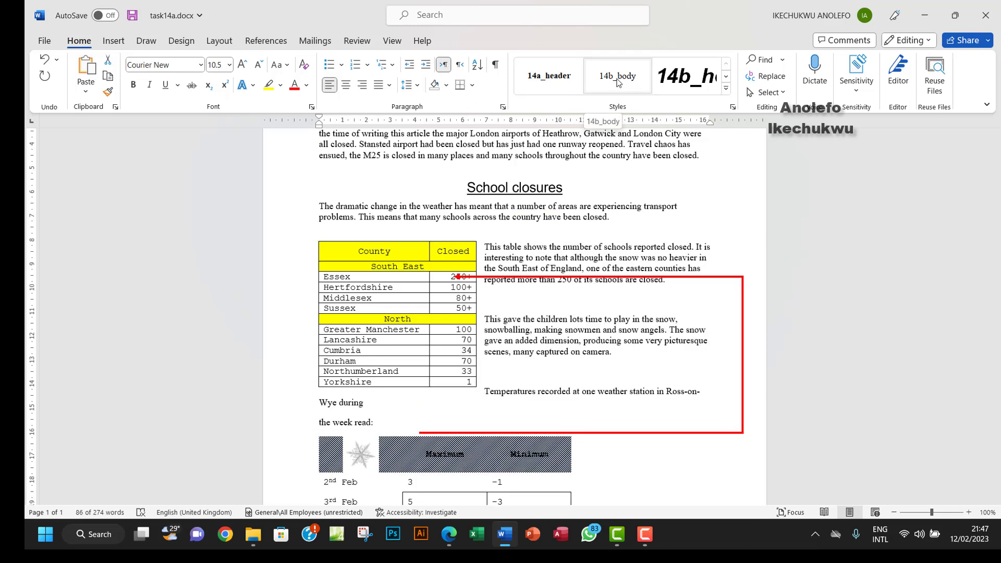
{"action": "left_click", "coordinate": [617, 80]}
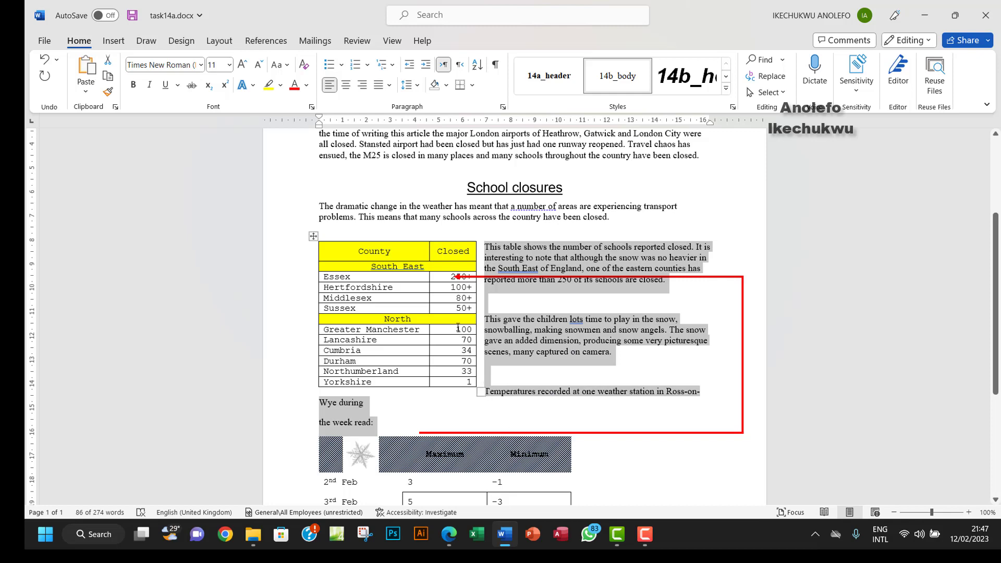
Enlarge the County table by dragging its bottom-right resize handle outward.
{"action": "scroll", "coordinate": [543, 355], "scroll_direction": "down", "scroll_amount": 3}
{"action": "scroll", "coordinate": [543, 356], "scroll_direction": "up", "scroll_amount": 3}
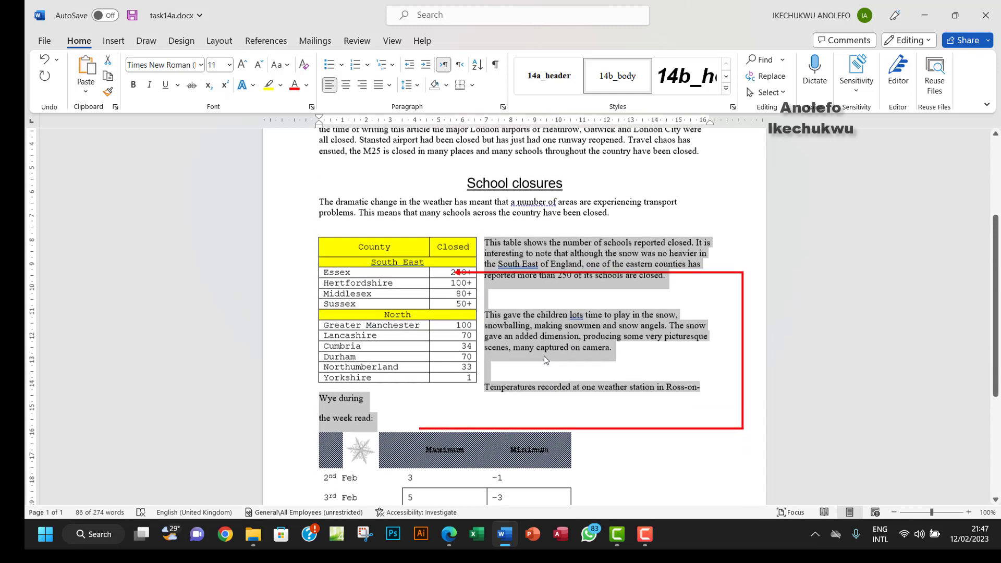
{"action": "left_click", "coordinate": [397, 266]}
{"action": "left_click_drag", "start_coordinate": [480, 391], "coordinate": [497, 420]}
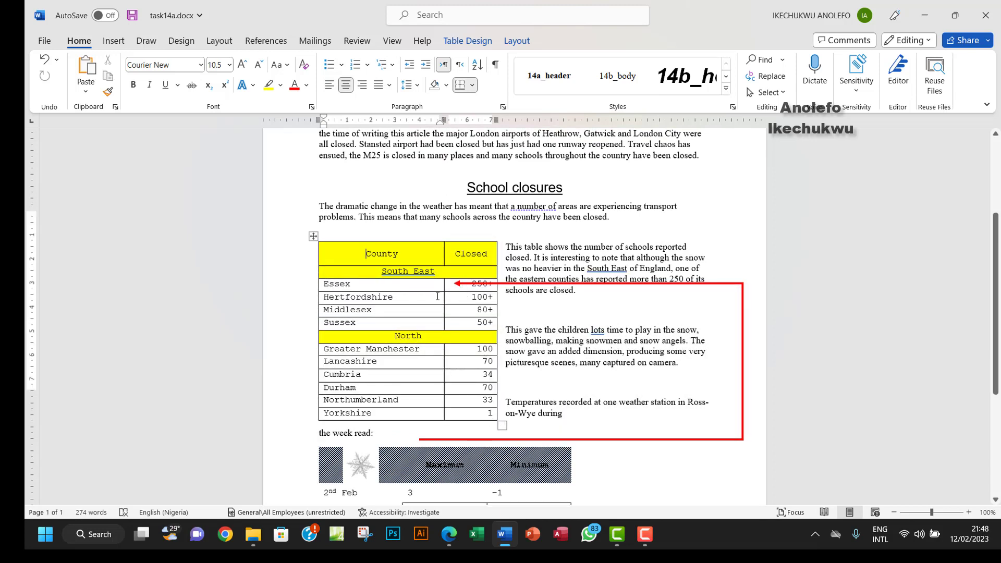
{"action": "scroll", "coordinate": [403, 270], "scroll_direction": "down", "scroll_amount": 3}
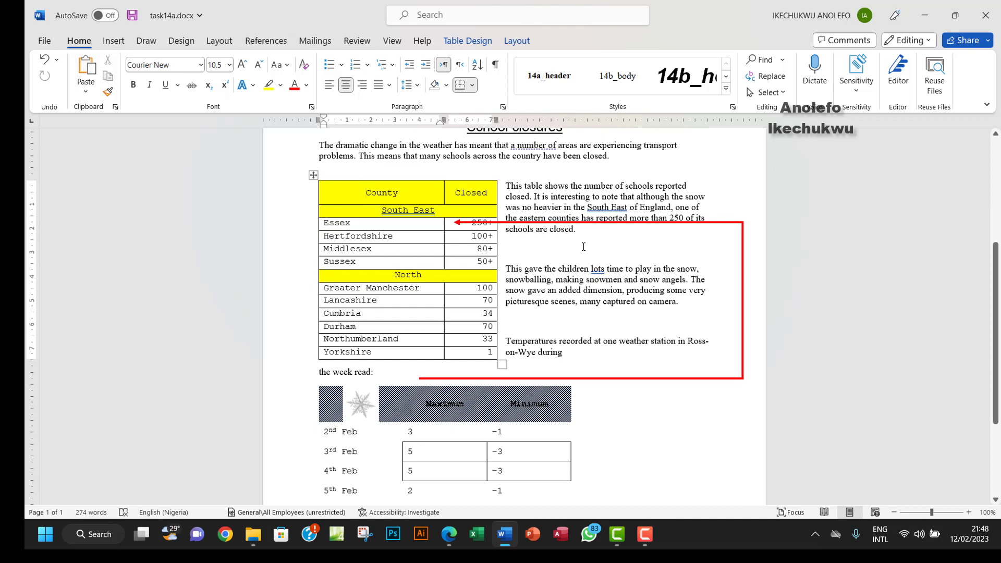
Delete the red rectangle and arrow shape beside the County table.
{"action": "left_click", "coordinate": [631, 223]}
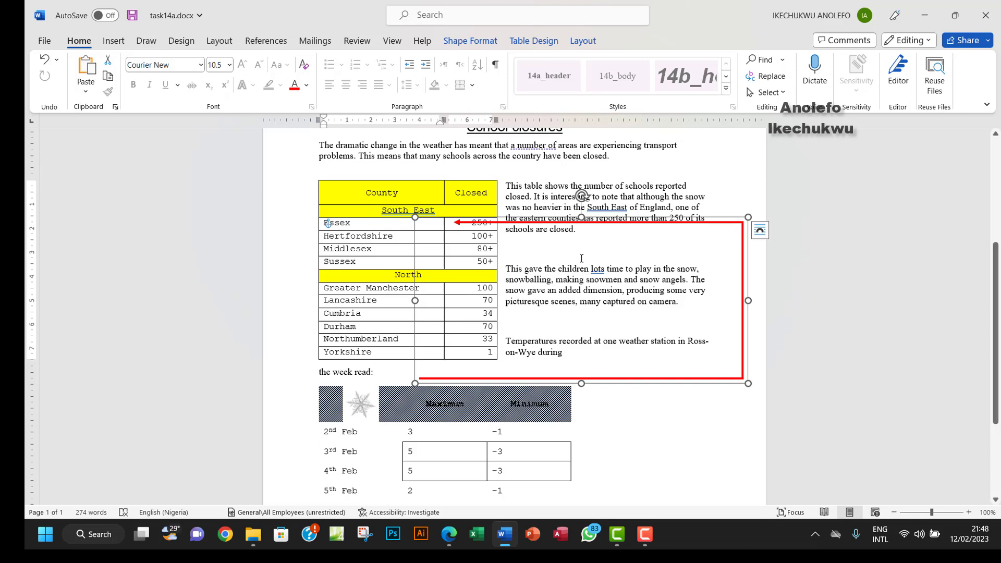
{"action": "key", "text": "Delete"}
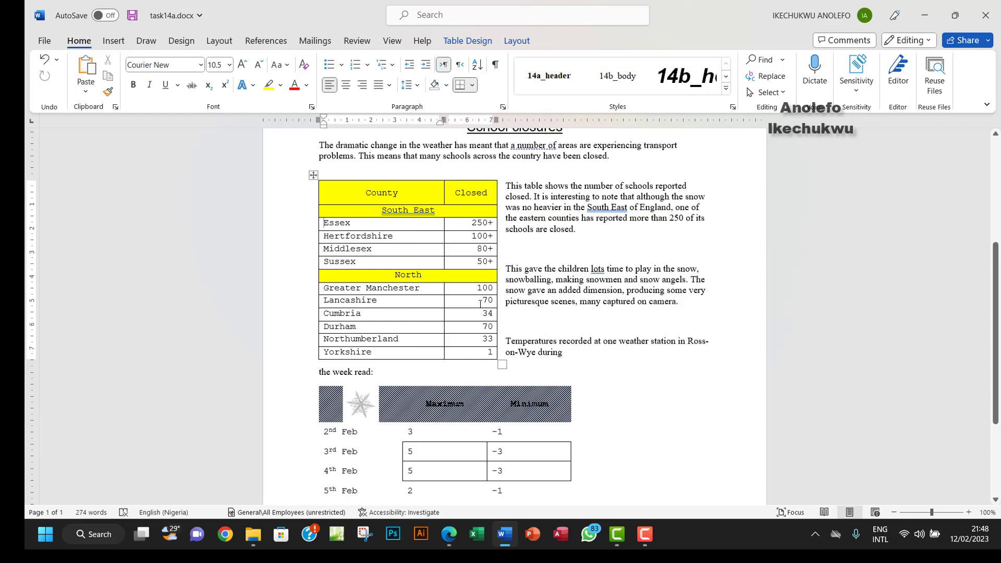
{"action": "scroll", "coordinate": [480, 303], "scroll_direction": "down", "scroll_amount": 3}
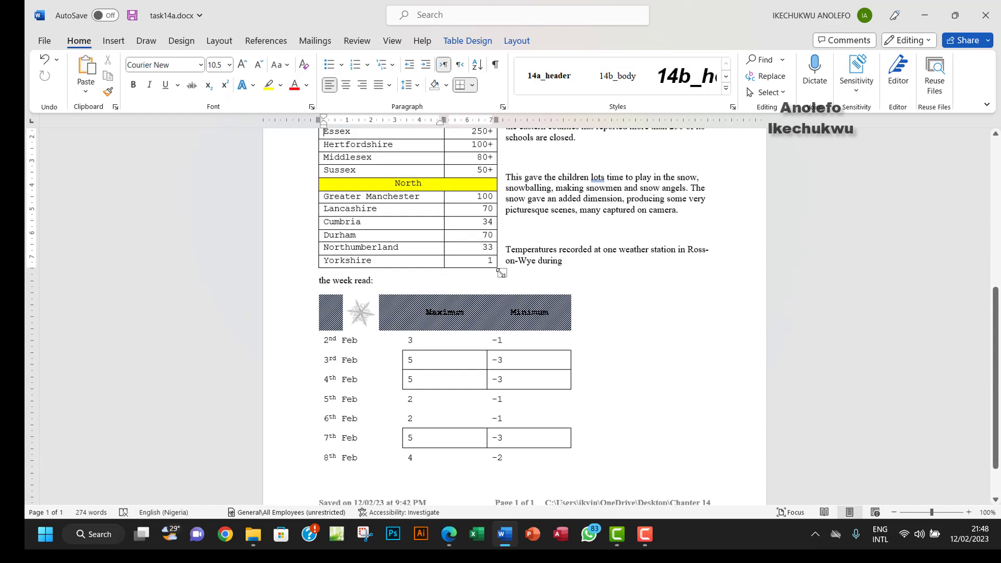
Enlarge the County table further and join 'the week read:' onto the previous line.
{"action": "left_click_drag", "start_coordinate": [501, 273], "coordinate": [505, 279]}
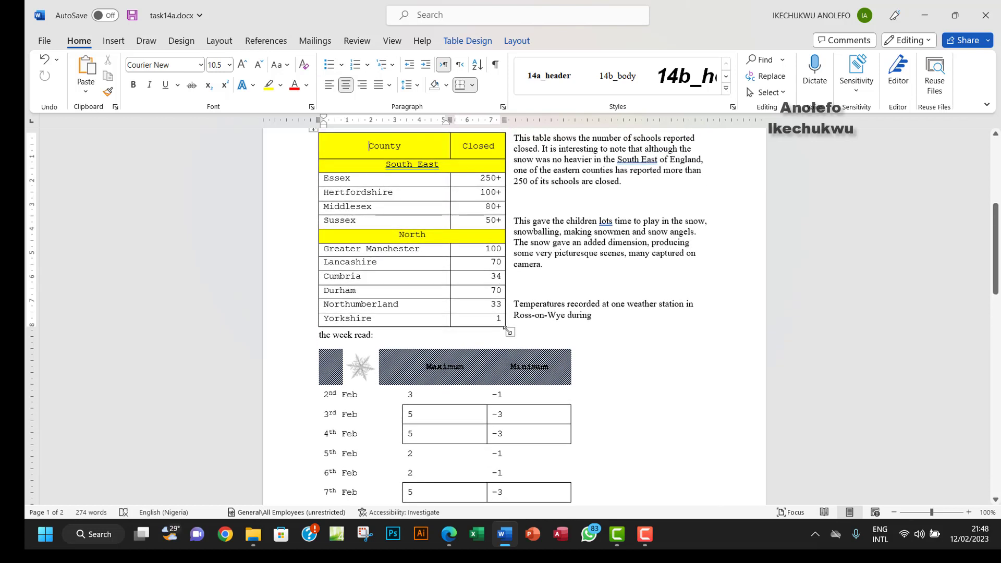
{"action": "left_click_drag", "start_coordinate": [506, 329], "coordinate": [513, 344]}
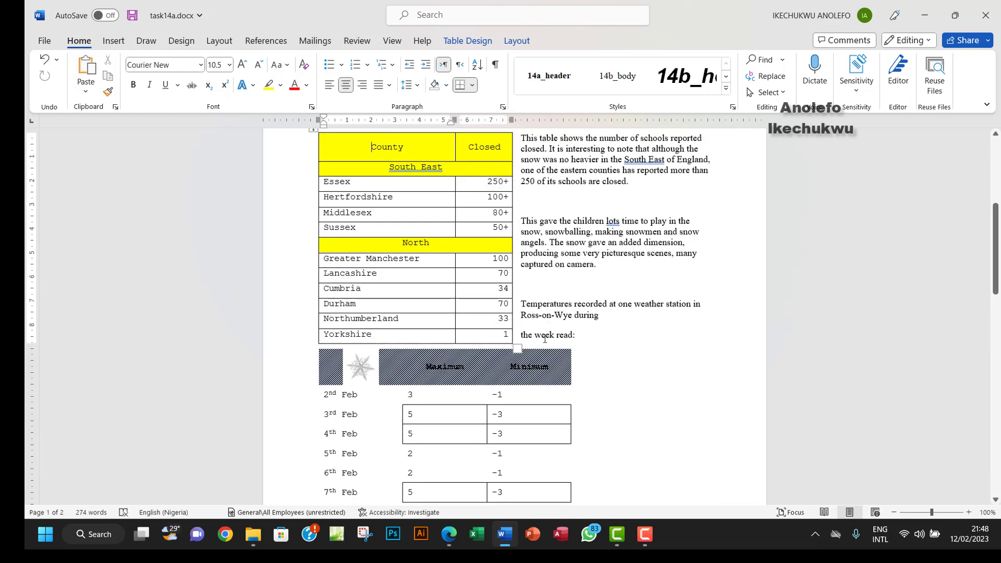
{"action": "left_click", "coordinate": [524, 336]}
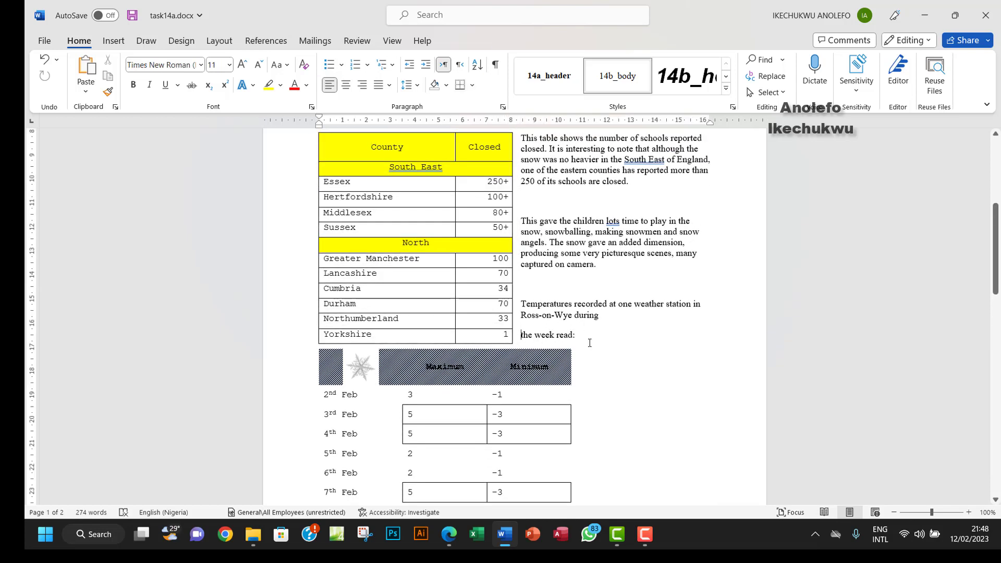
{"action": "key", "text": "BackSpace"}
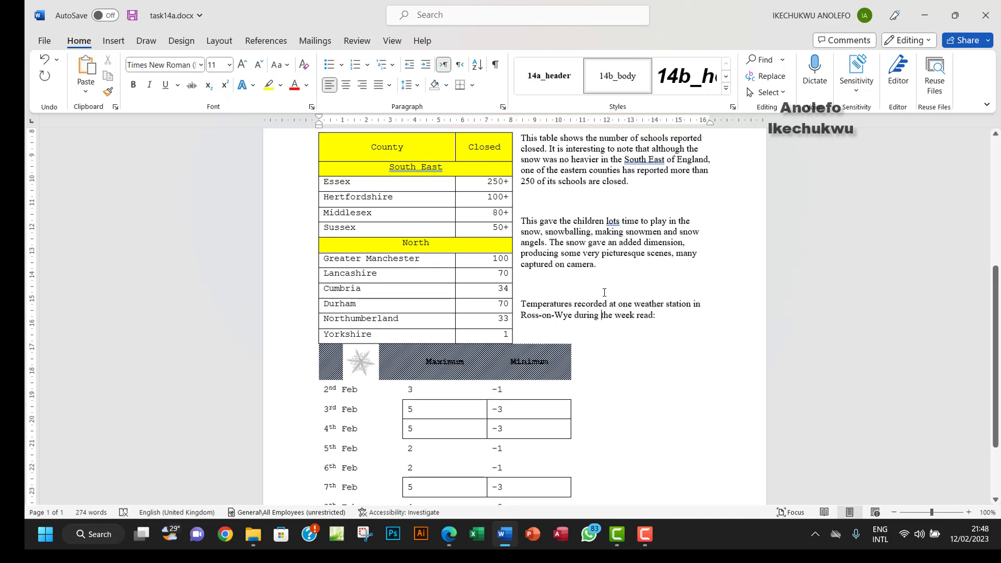
Shrink the temperature table and move it right, beside the County table.
{"action": "scroll", "coordinate": [496, 389], "scroll_direction": "down", "scroll_amount": 3}
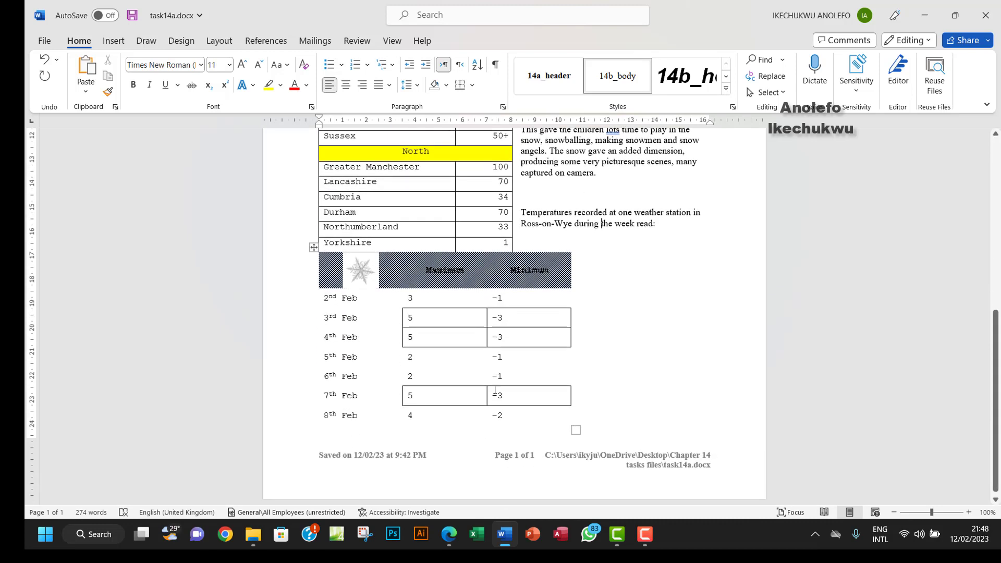
{"action": "left_click", "coordinate": [482, 368]}
{"action": "left_click_drag", "start_coordinate": [575, 429], "coordinate": [515, 394]}
{"action": "left_click_drag", "start_coordinate": [313, 247], "coordinate": [514, 249]}
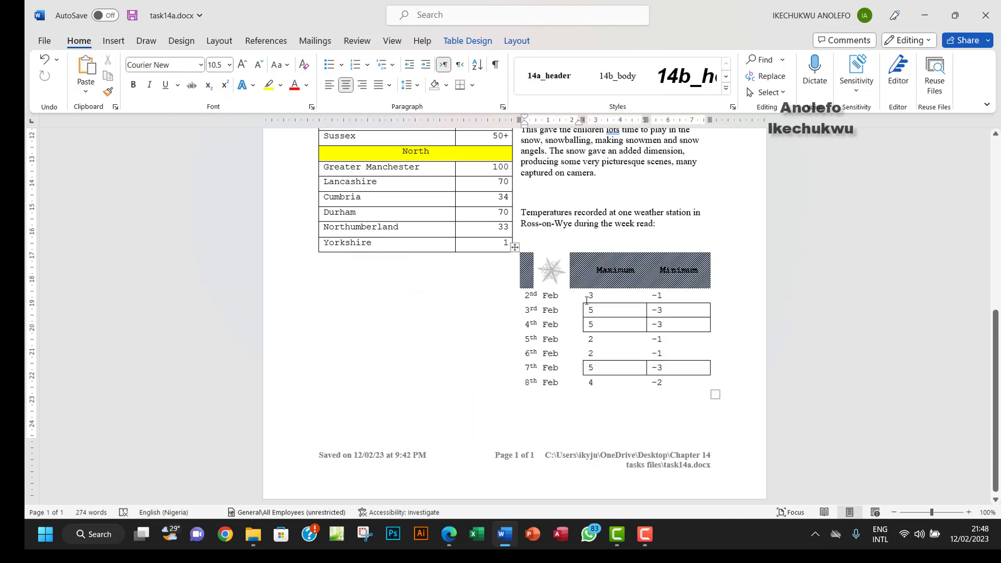
{"action": "scroll", "coordinate": [605, 386], "scroll_direction": "up", "scroll_amount": 9}
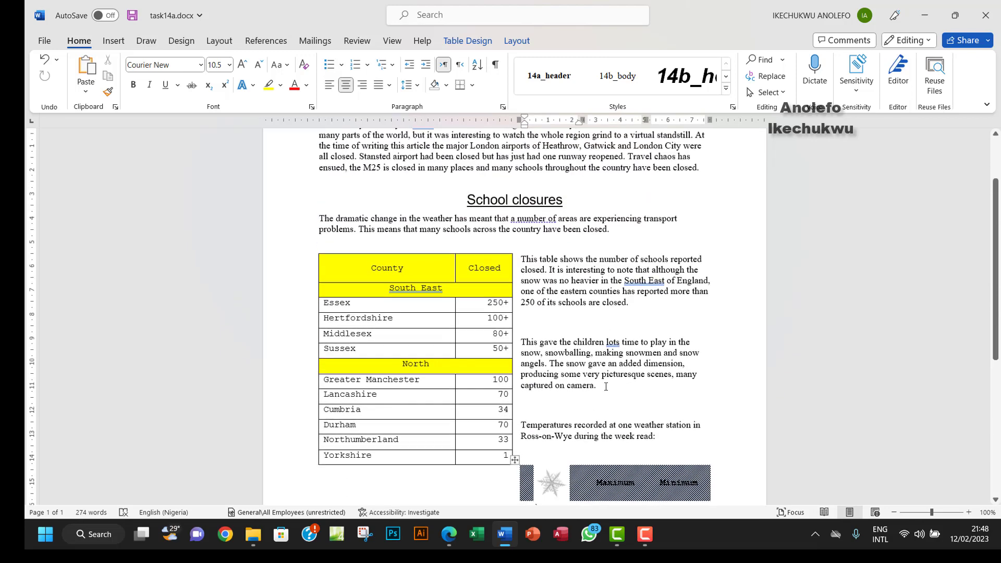
{"action": "scroll", "coordinate": [606, 386], "scroll_direction": "down", "scroll_amount": 5}
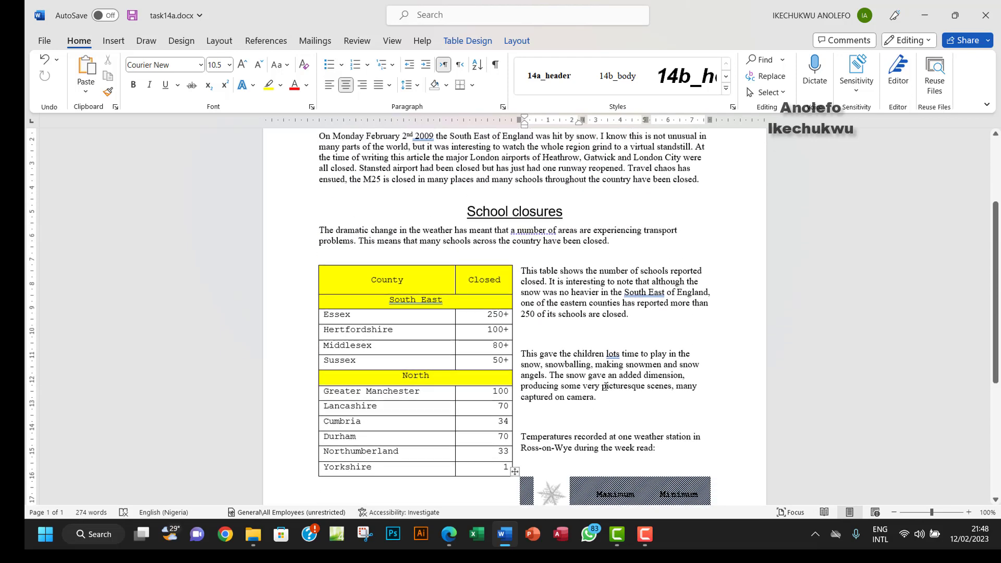
{"action": "scroll", "coordinate": [605, 386], "scroll_direction": "up", "scroll_amount": 7}
{"action": "scroll", "coordinate": [606, 386], "scroll_direction": "down", "scroll_amount": 1}
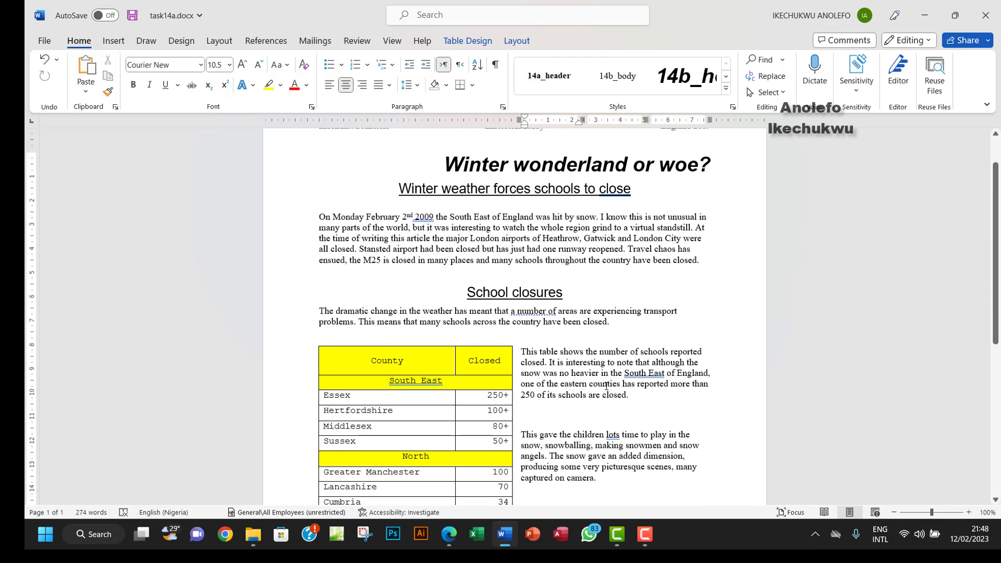
{"action": "left_click", "coordinate": [448, 534]}
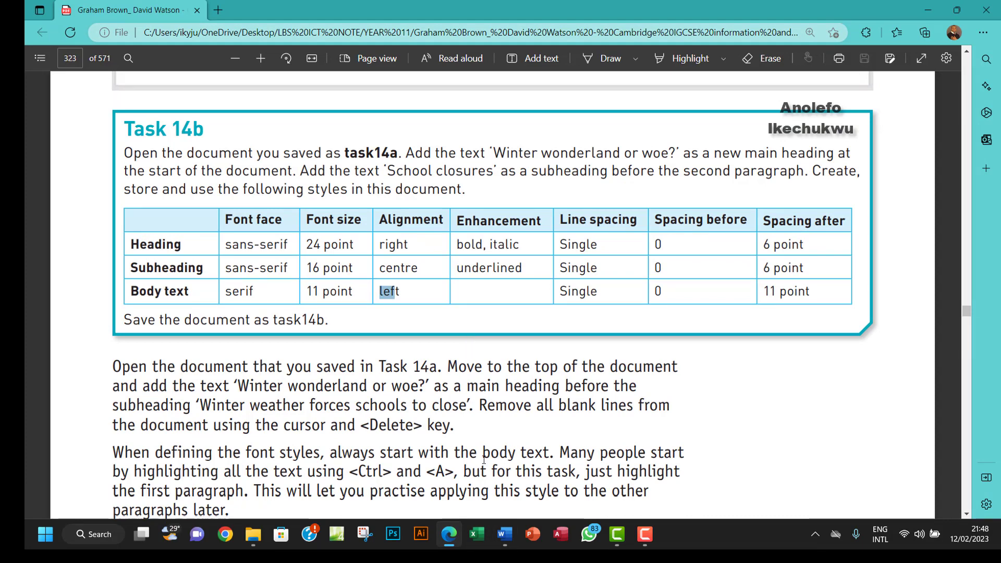
{"action": "left_click", "coordinate": [504, 533]}
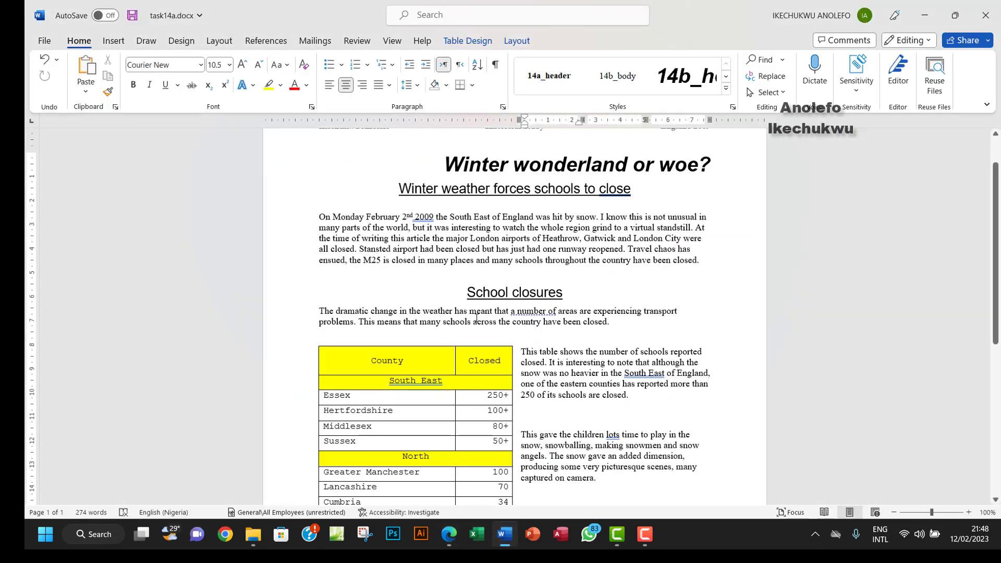
Save the document as task14b.docx in the Chapter 14 tasks files folder.
{"action": "left_click", "coordinate": [45, 41]}
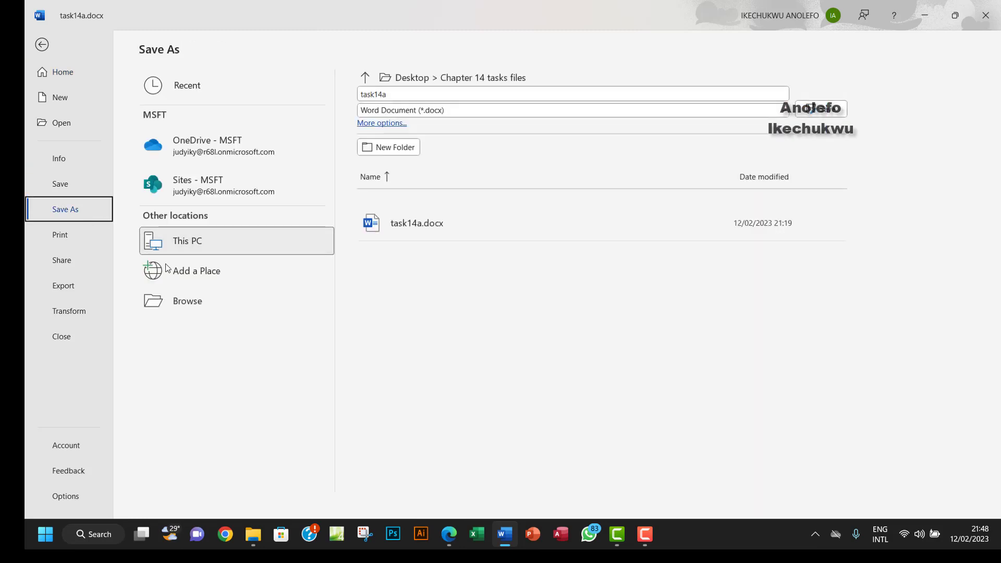
{"action": "left_click", "coordinate": [207, 302]}
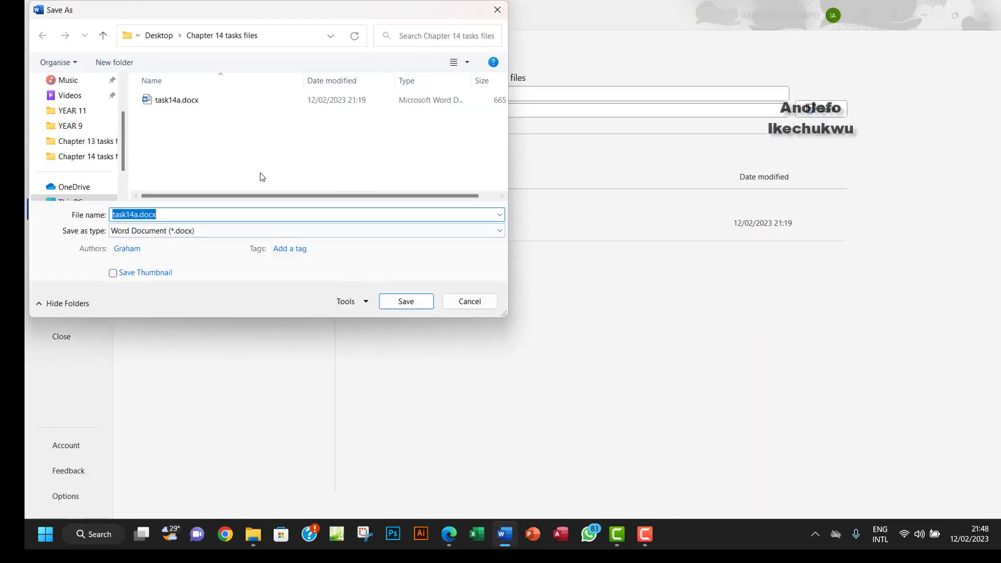
{"action": "left_click", "coordinate": [161, 215]}
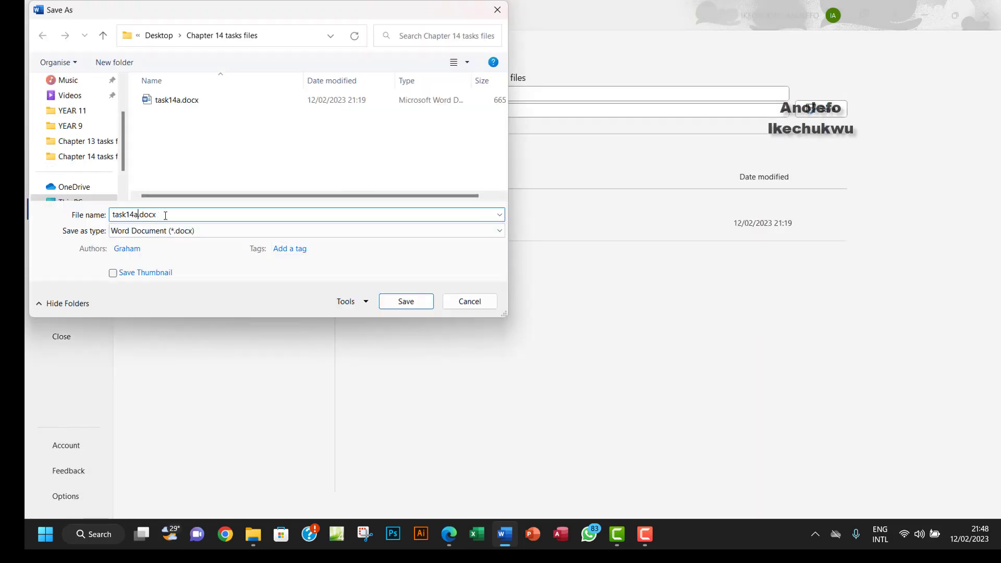
{"action": "left_click_drag", "start_coordinate": [166, 216], "coordinate": [135, 216]}
{"action": "type", "text": "b"}
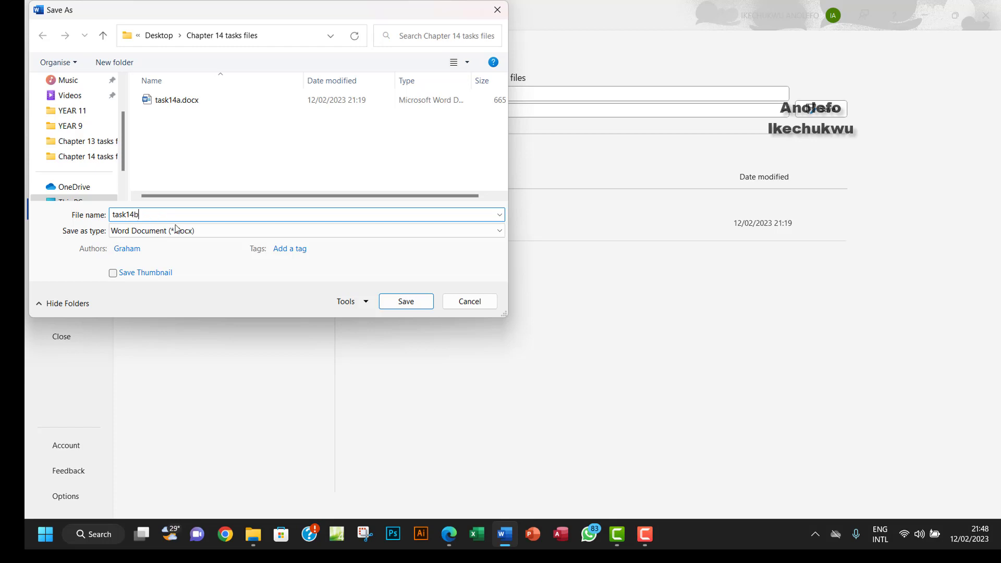
{"action": "left_click", "coordinate": [404, 305]}
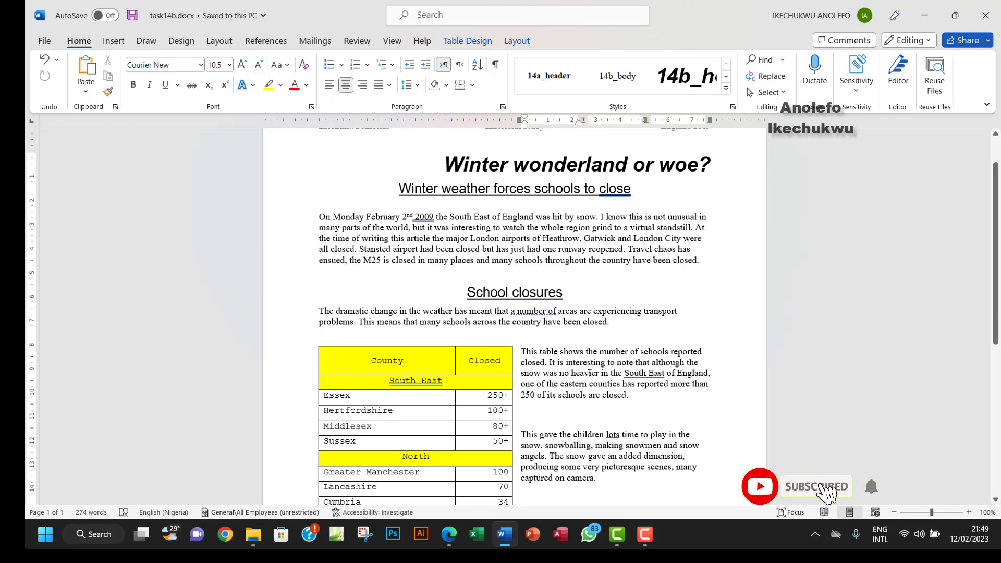
{"action": "left_click", "coordinate": [447, 534]}
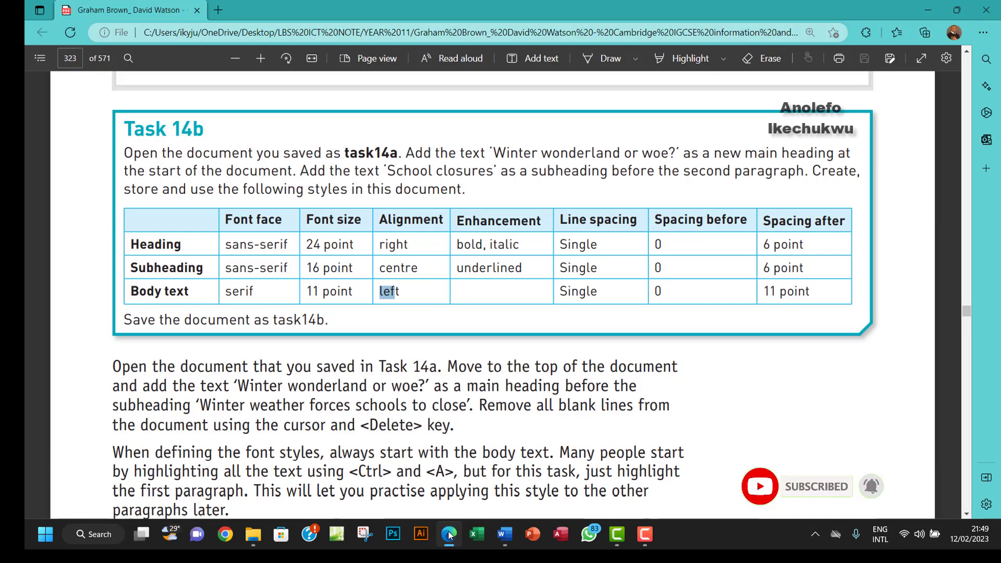
{"action": "left_click", "coordinate": [449, 534]}
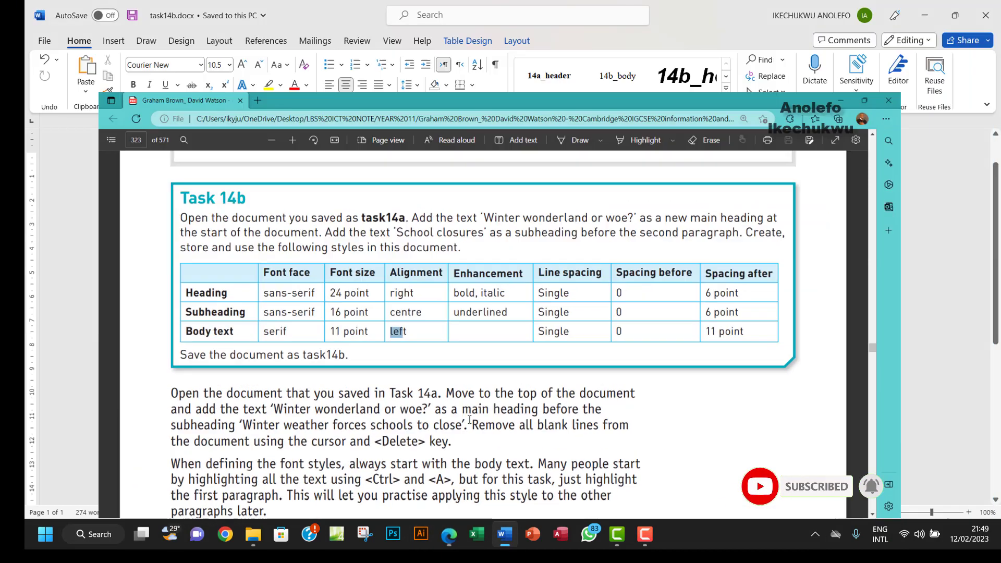